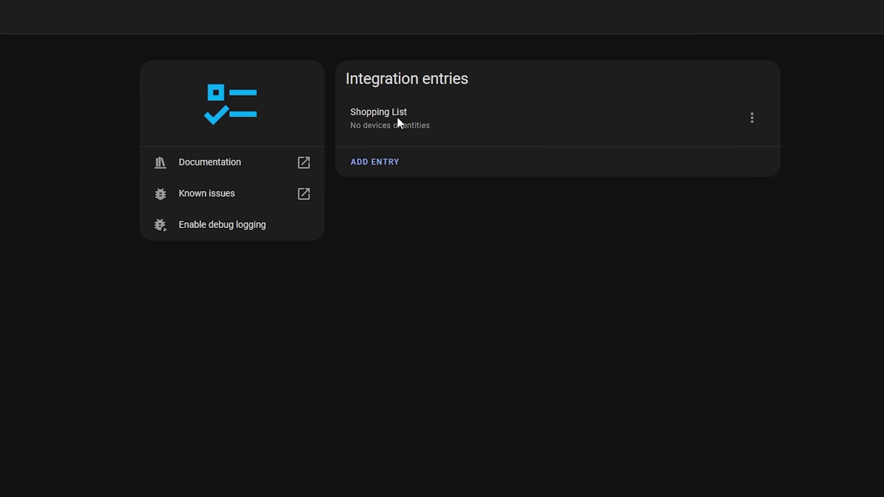
# Try adding a second Shopping List entry, dismiss the already-configured notice, and filter states by 'todo'
pyautogui.click(376, 163)
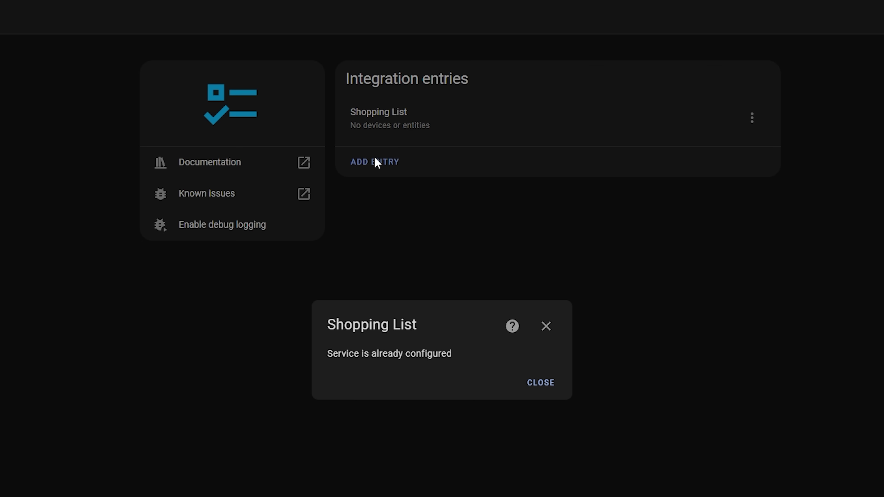
pyautogui.click(540, 387)
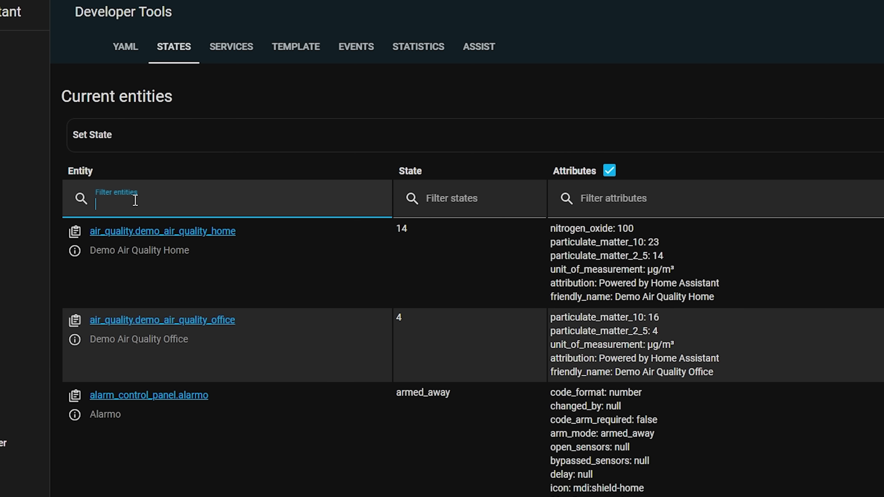
pyautogui.write('todo.')
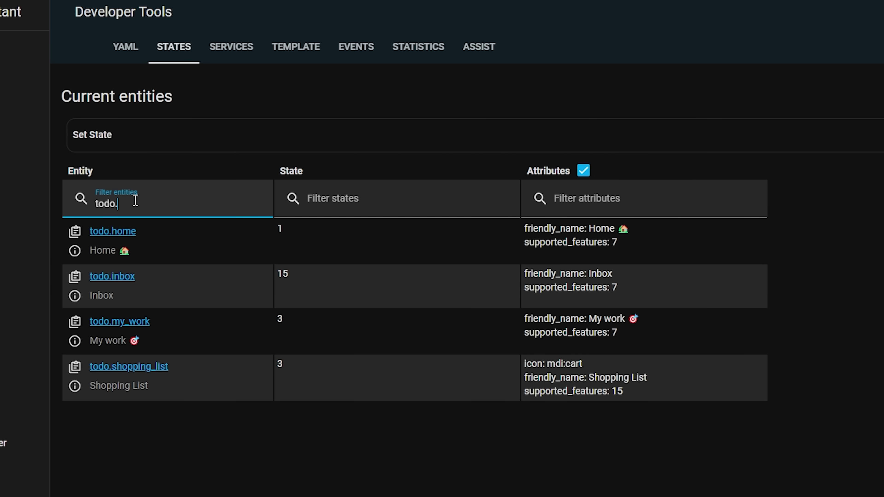
pyautogui.click(74, 393)
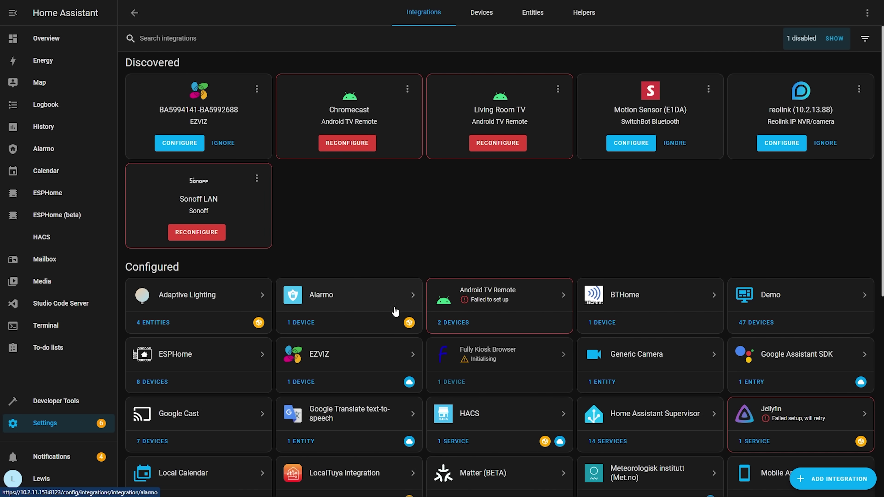
# Open the Shopping List integration, show its one entity, and view then close its details
pyautogui.scroll(-10, 331, 386)
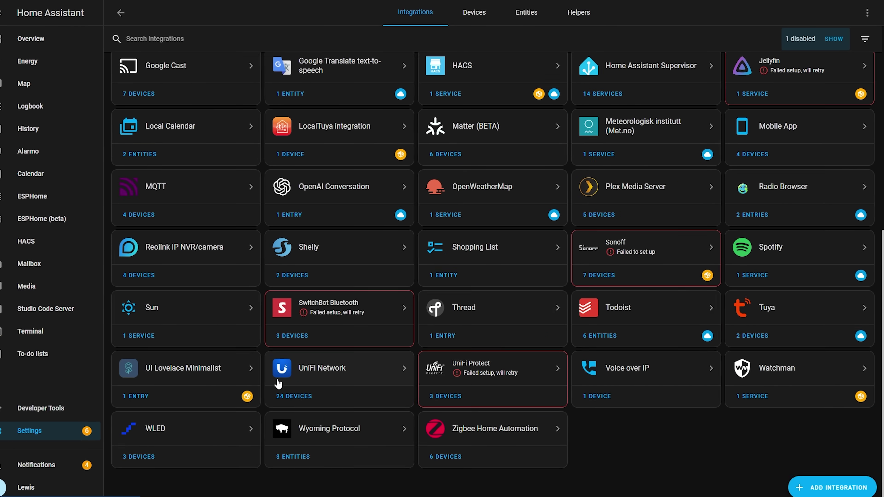
pyautogui.click(477, 268)
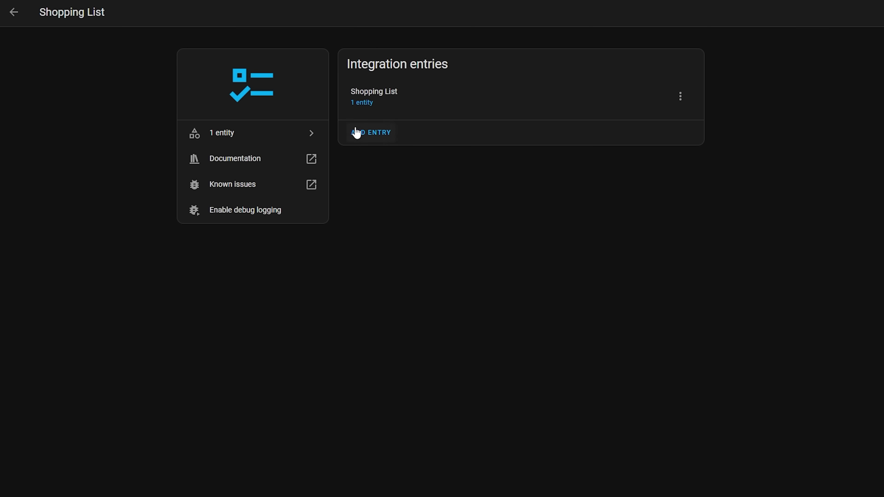
pyautogui.click(369, 105)
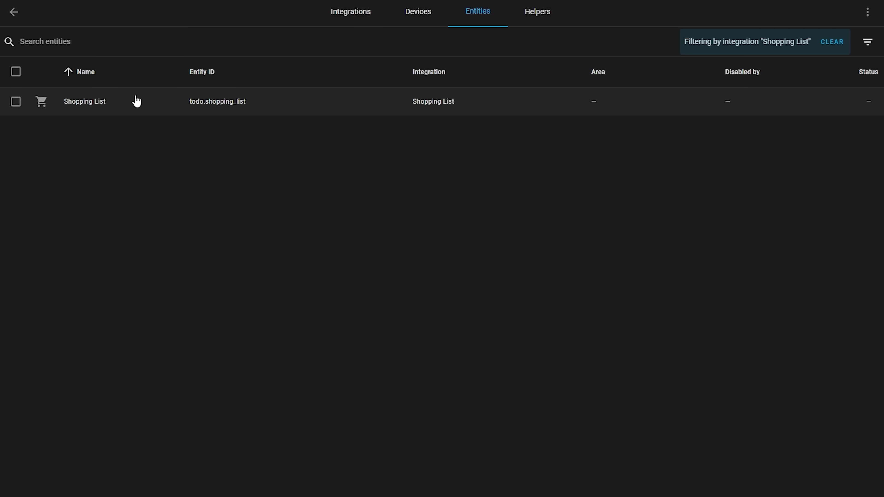
pyautogui.click(136, 101)
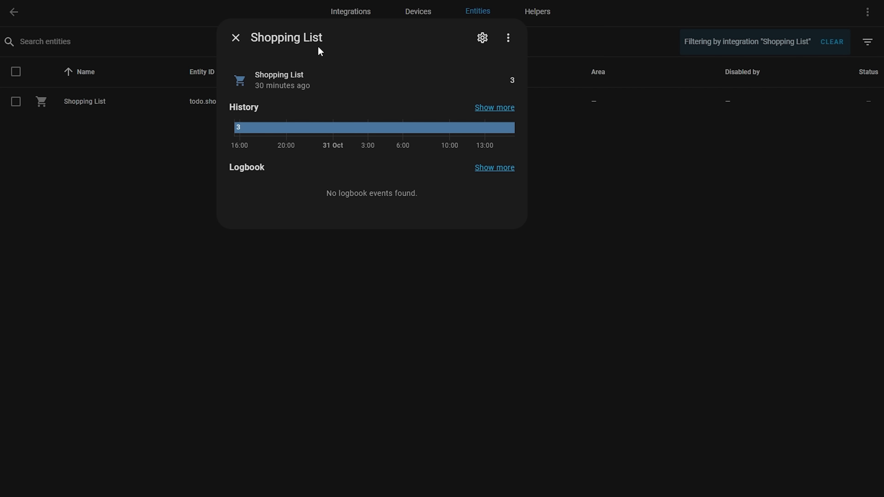
pyautogui.click(235, 37)
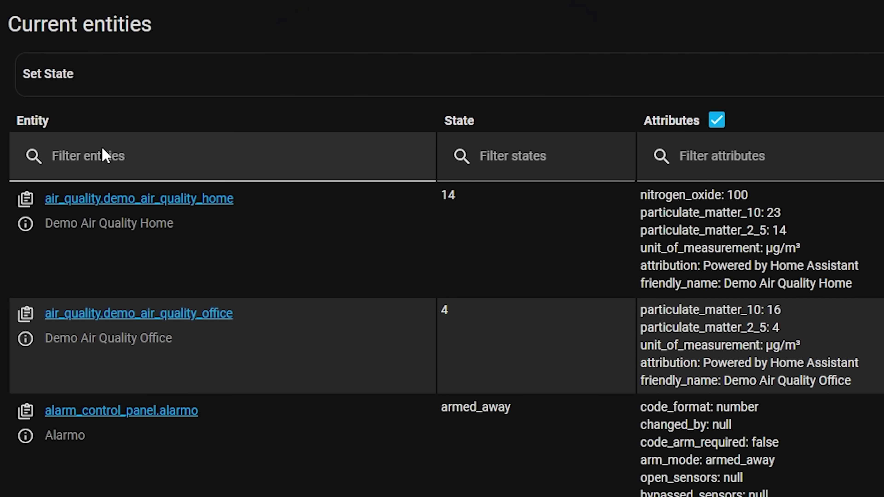
# Filter the entity states by 'todo', then try adding another Shopping List entry
pyautogui.click(104, 157)
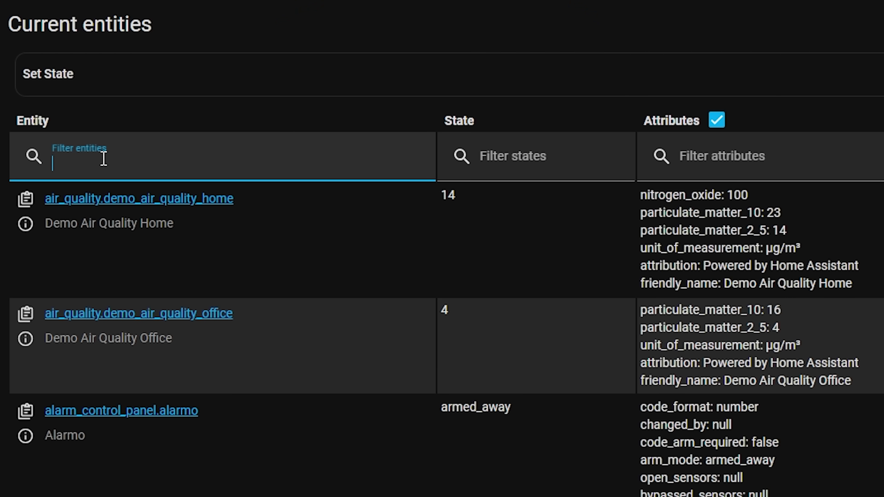
pyautogui.write('todo')
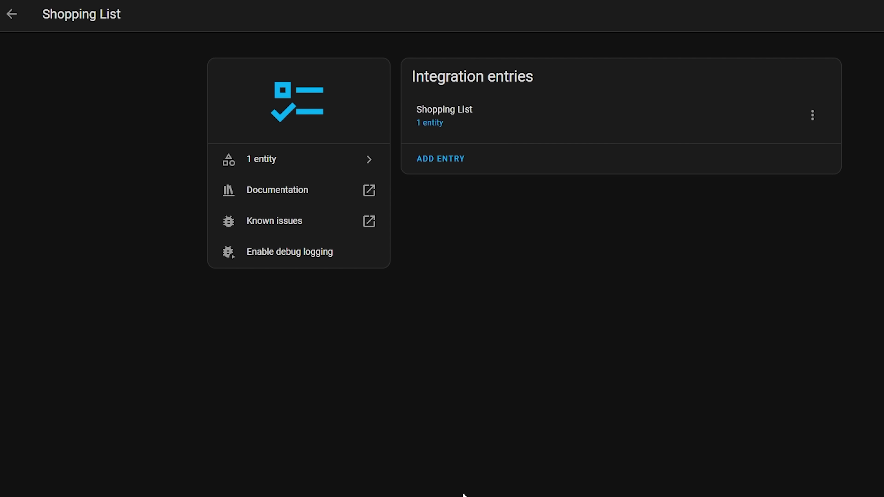
pyautogui.click(456, 164)
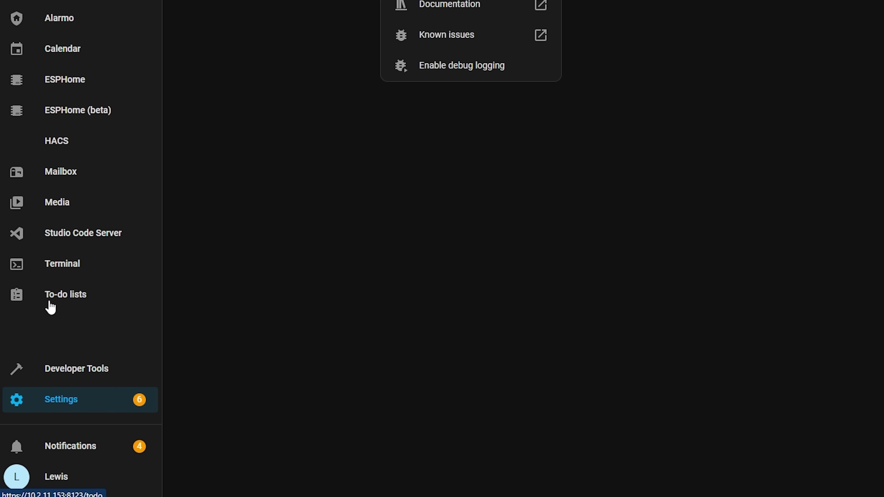
# Open the To-do lists and mark BIG Banana done, then not done again
pyautogui.click(93, 303)
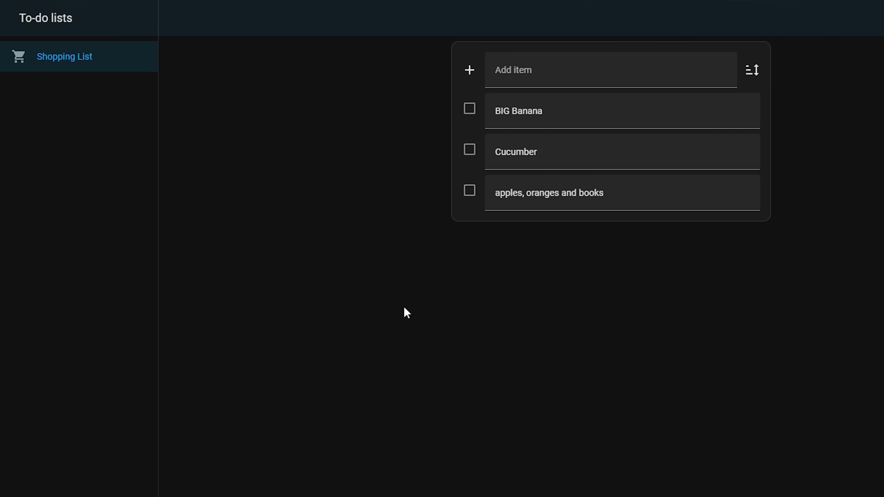
pyautogui.click(470, 108)
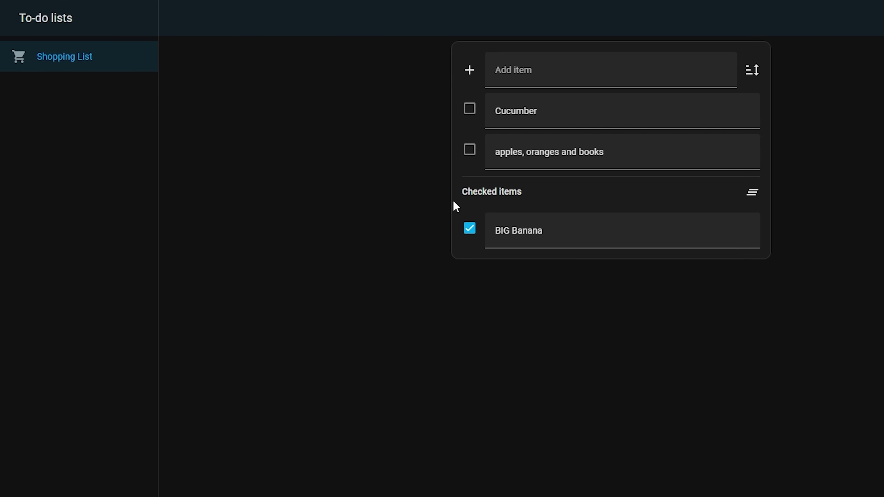
pyautogui.click(470, 229)
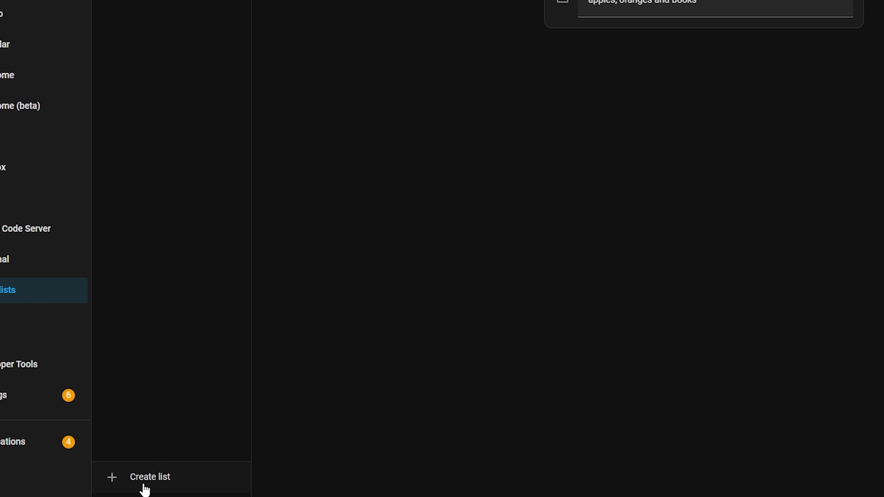
# Create a new Local To-do shopping list
pyautogui.click(144, 488)
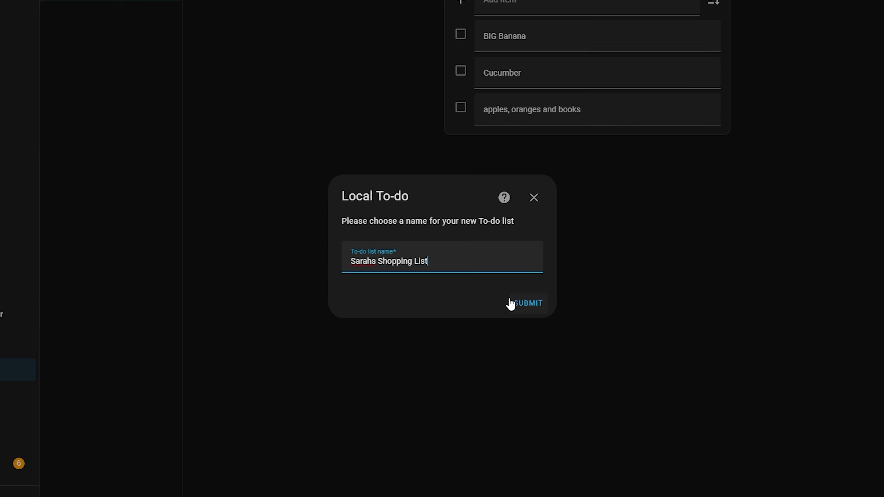
pyautogui.click(538, 309)
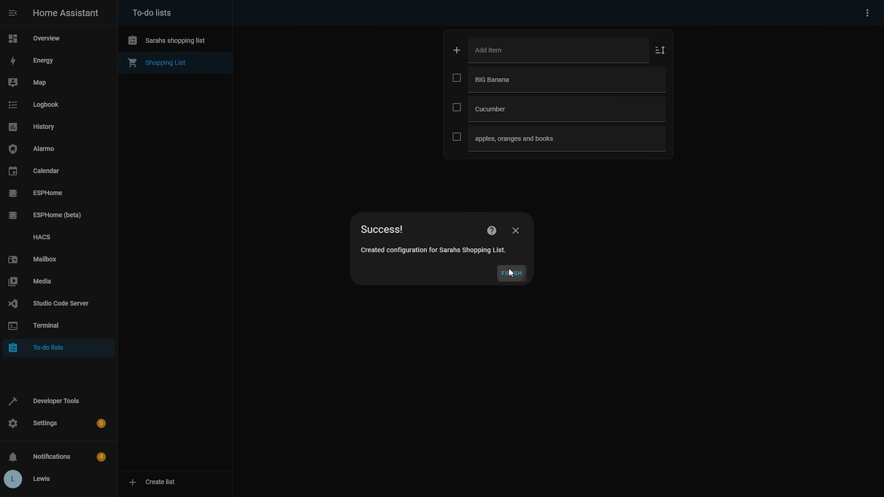
pyautogui.click(511, 274)
# Add the item 'All the nice food' to the new shopping list
pyautogui.click(189, 46)
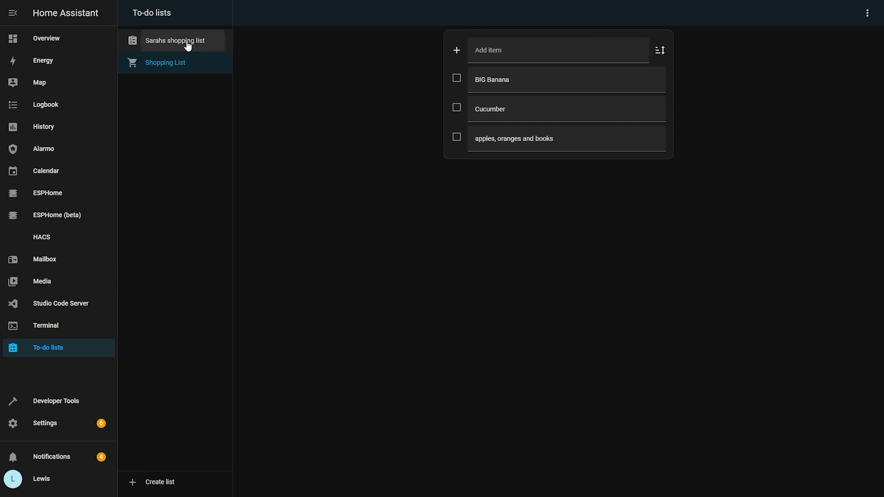
pyautogui.click(519, 50)
pyautogui.write('A')
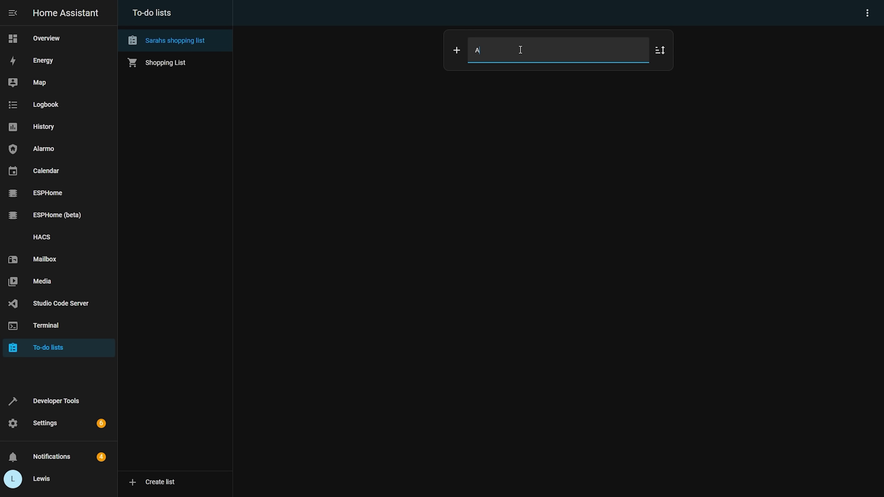
pyautogui.write('ll the nice food for Lewis')
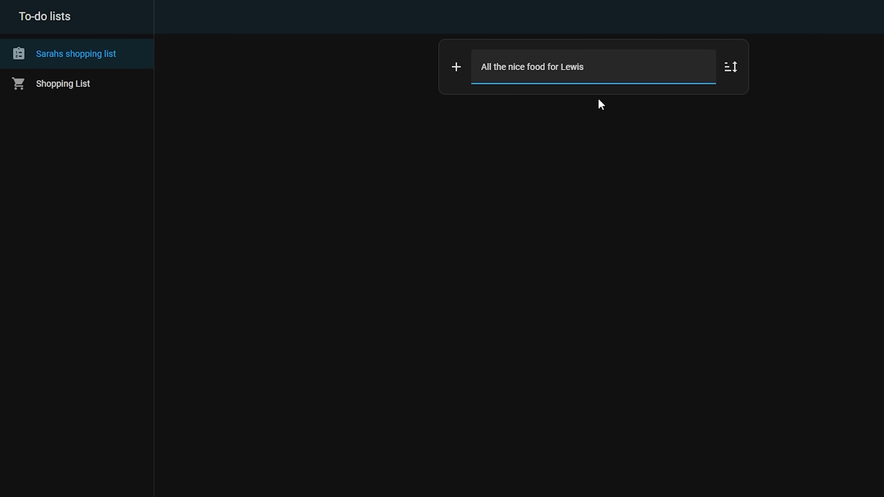
pyautogui.click(455, 73)
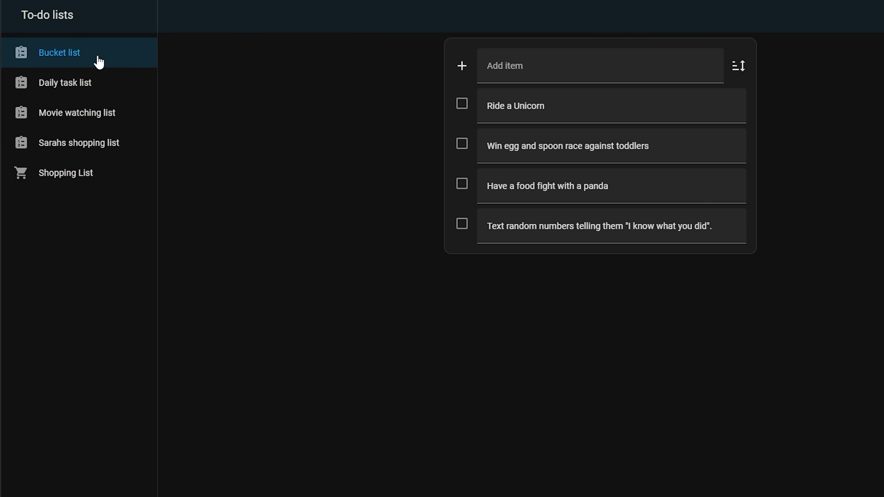
# View the Daily task list, then Movie watching list, then the original Shopping List items
pyautogui.click(111, 86)
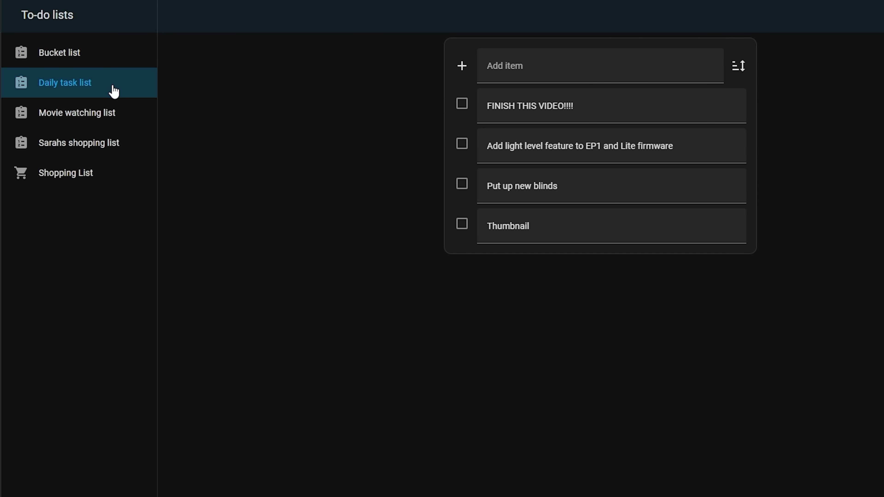
pyautogui.click(128, 119)
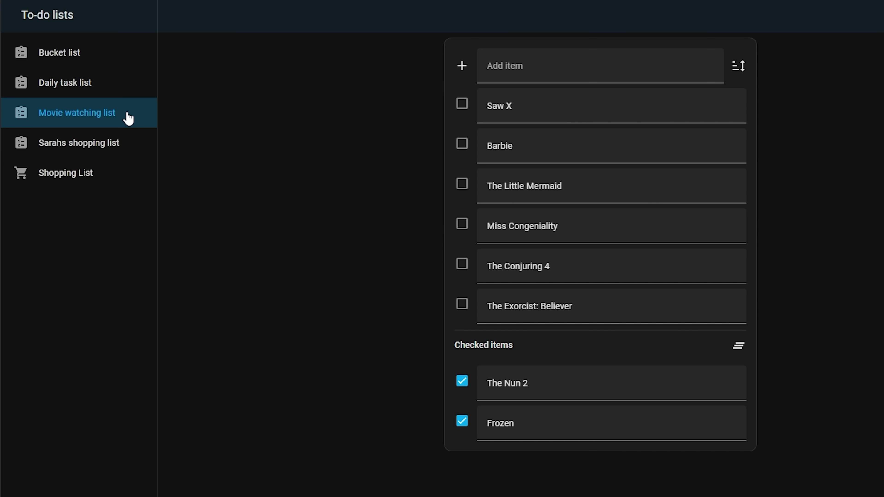
pyautogui.click(129, 178)
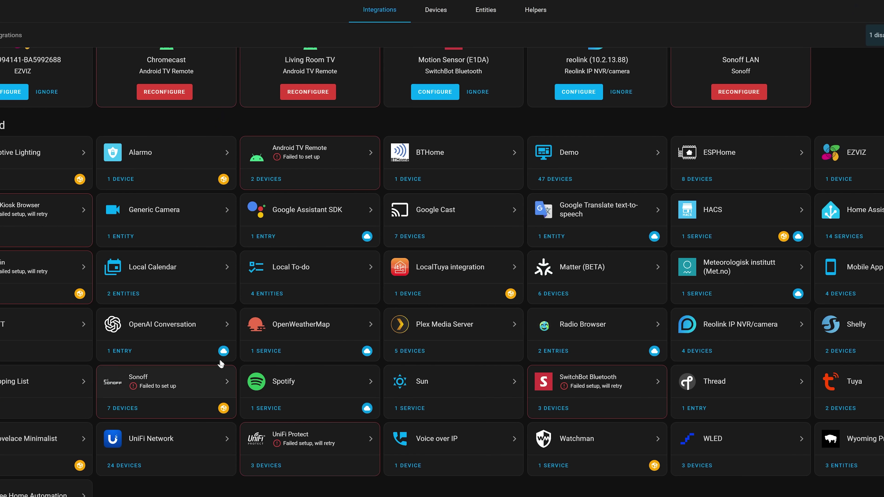
# Target the Bucket list for the add to-do item service and start entering the item name
pyautogui.click(312, 275)
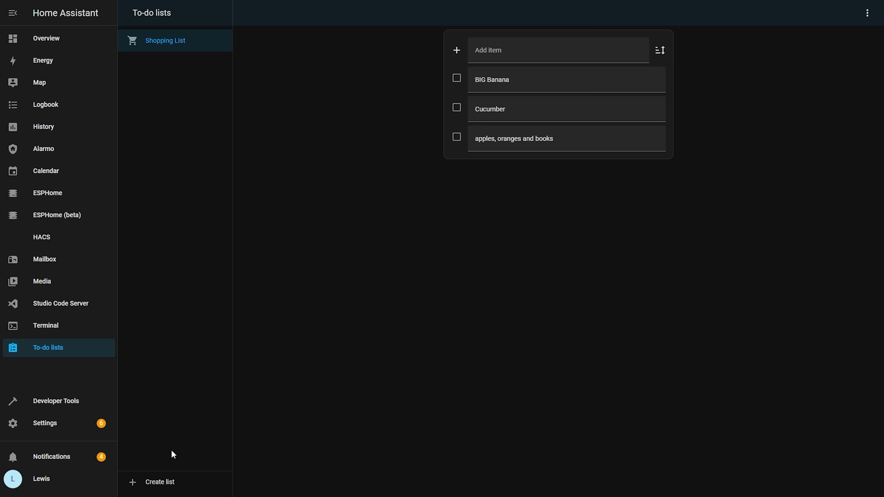
pyautogui.click(155, 488)
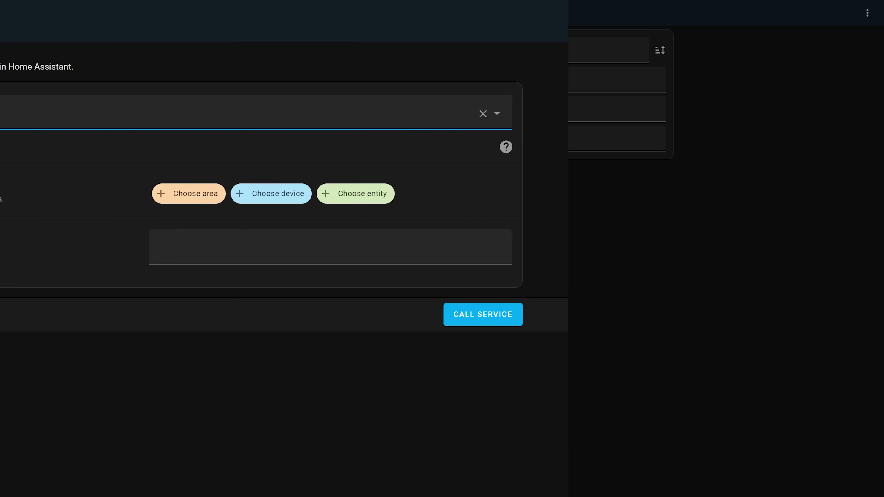
pyautogui.click(657, 194)
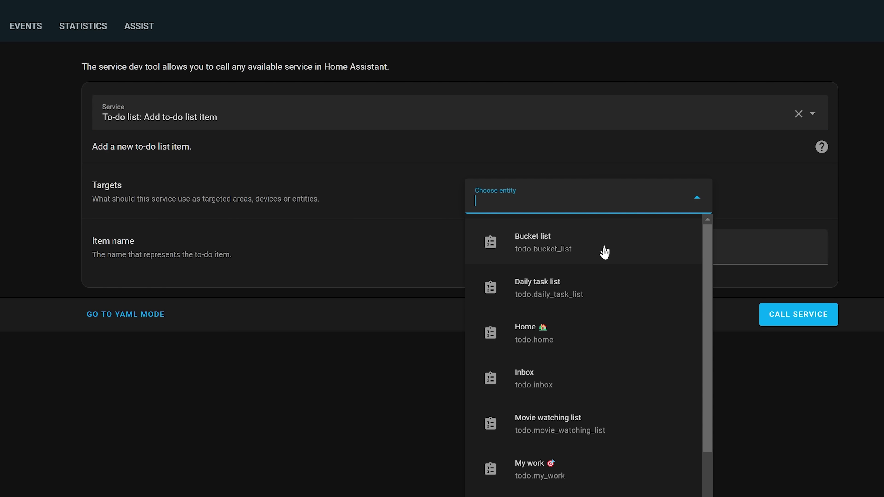
pyautogui.click(561, 254)
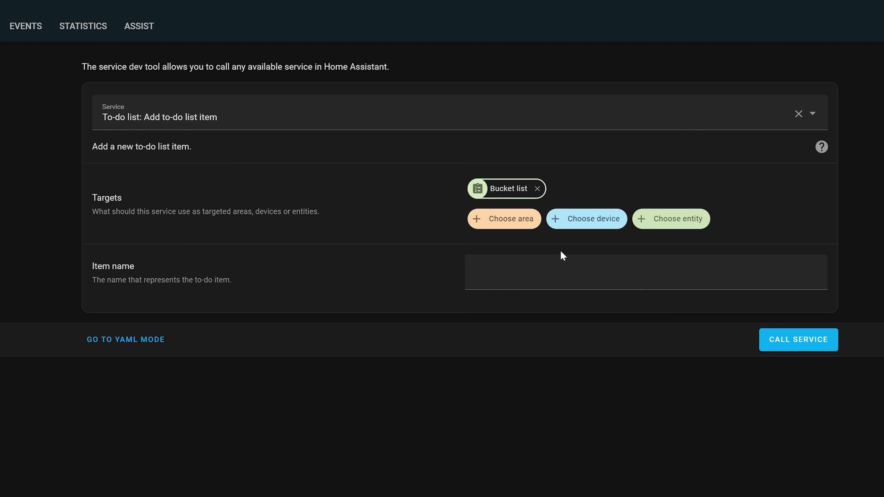
pyautogui.click(523, 277)
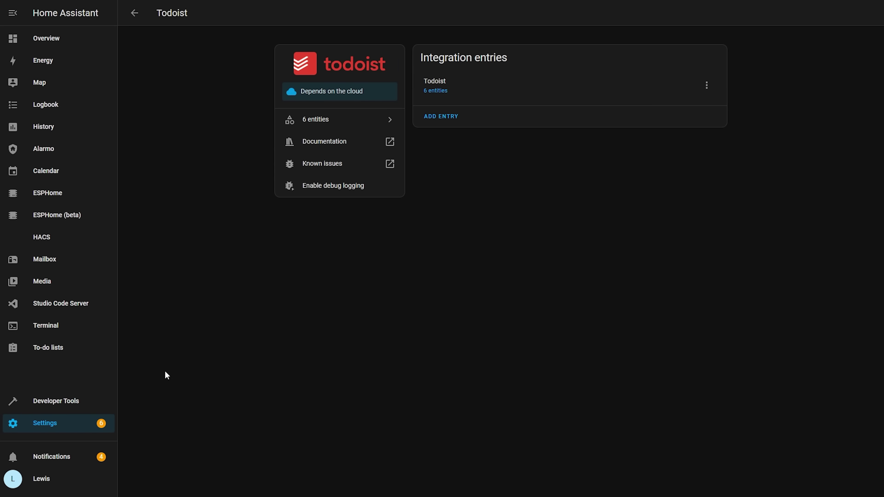
# Browse the To-do lists: Shopping List, Daily task list, then Movie watching list
pyautogui.click(54, 352)
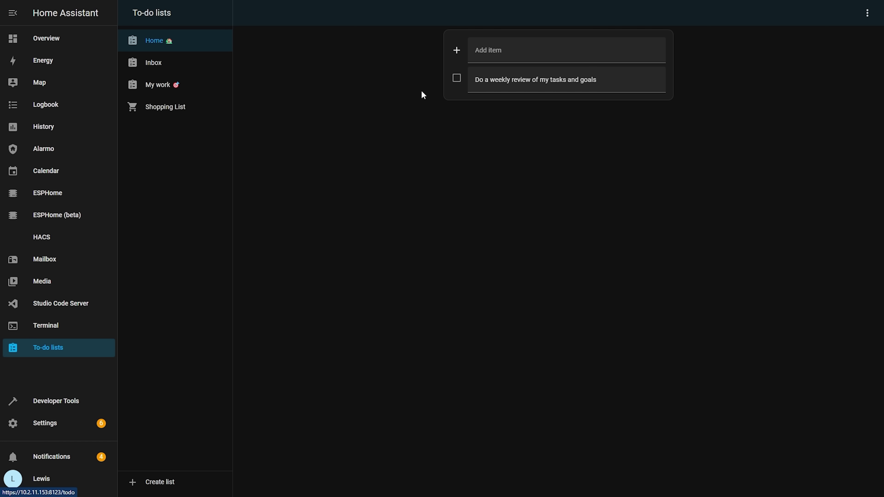
pyautogui.click(196, 119)
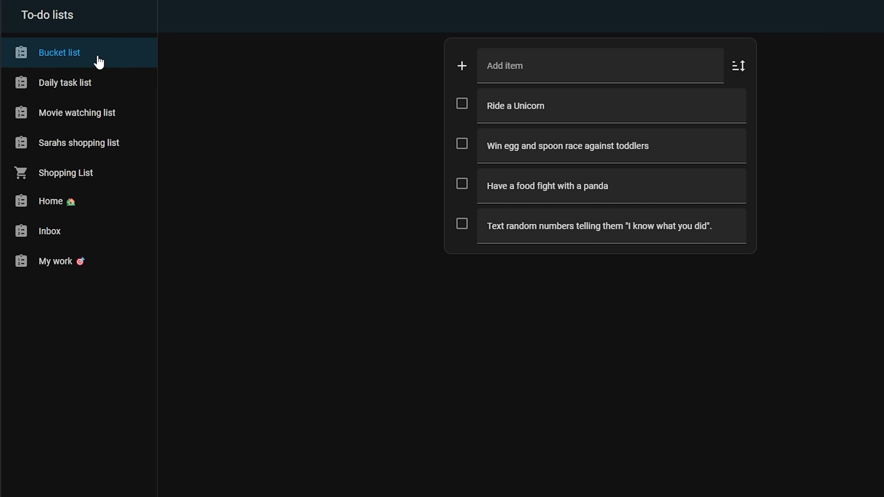
pyautogui.click(111, 84)
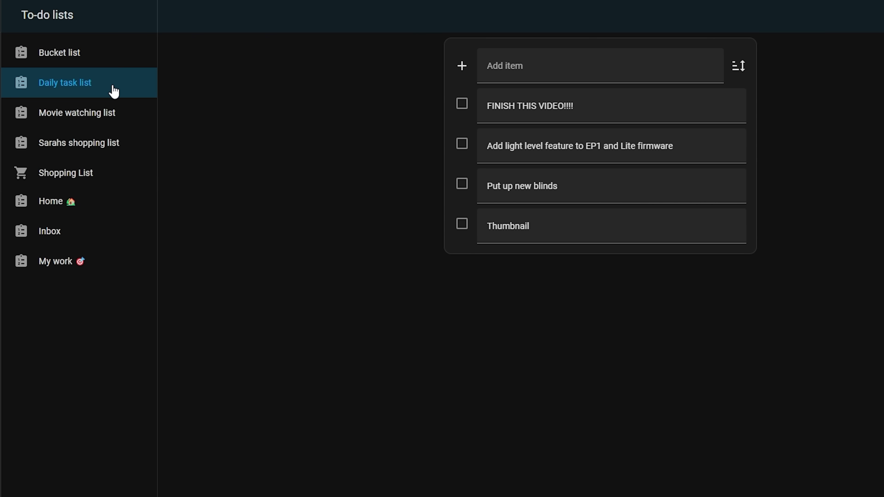
pyautogui.click(129, 119)
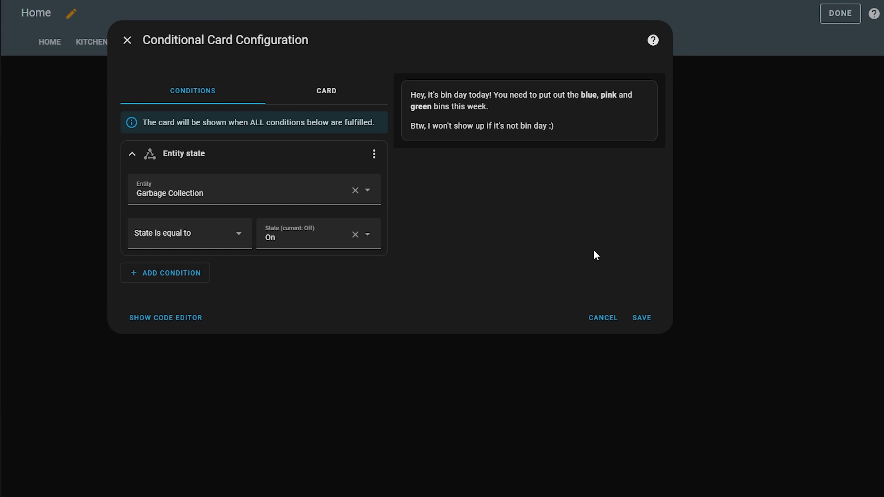
# Save the bin-day conditional card, finish editing, then edit the dashboard again
pyautogui.click(644, 322)
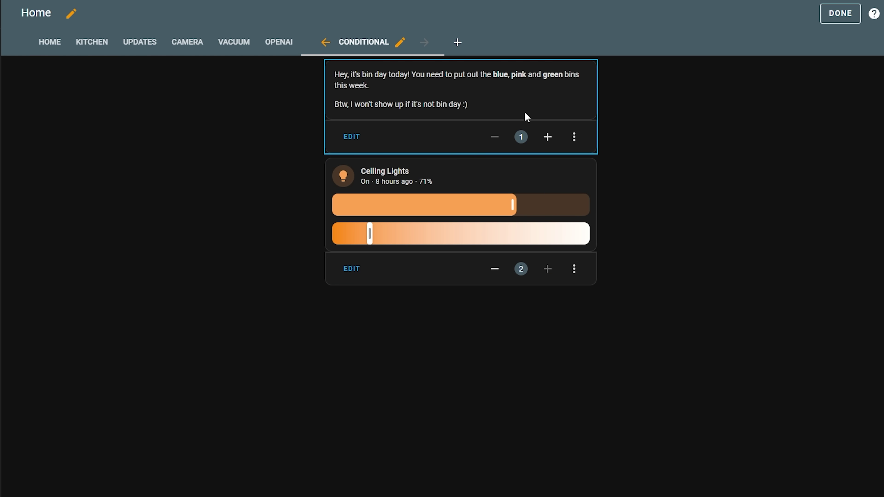
pyautogui.click(842, 23)
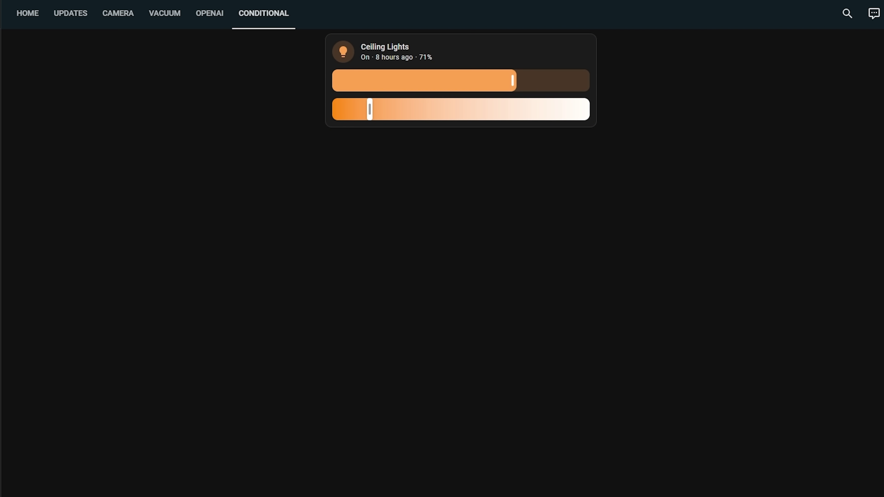
pyautogui.click(883, 14)
pyautogui.click(860, 45)
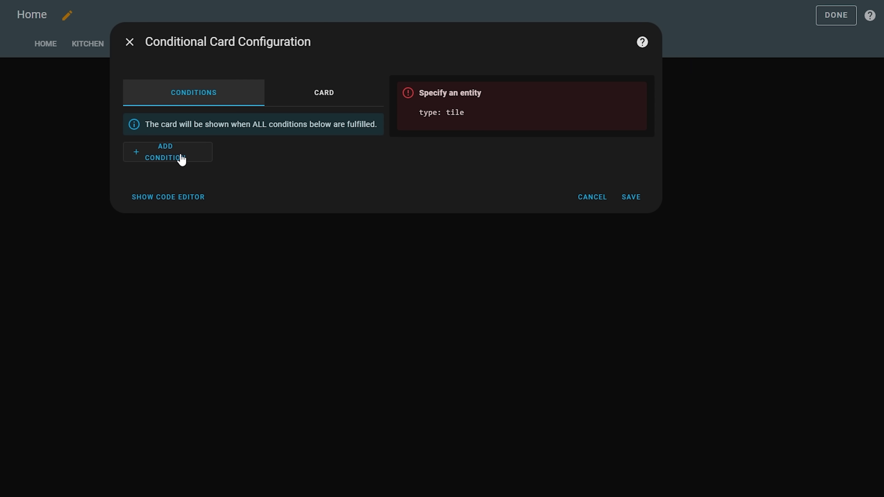
# Add a numeric state condition: Humidity above 70
pyautogui.click(182, 160)
pyautogui.click(211, 181)
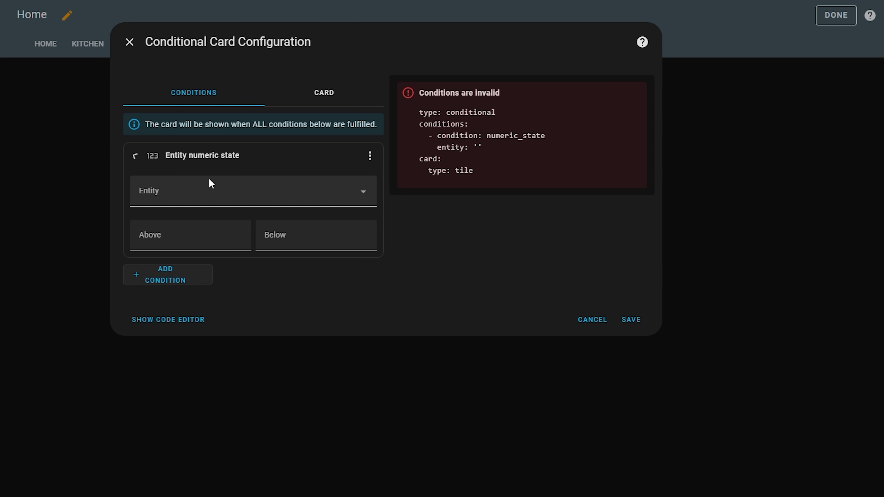
pyautogui.click(362, 194)
pyautogui.write('hum')
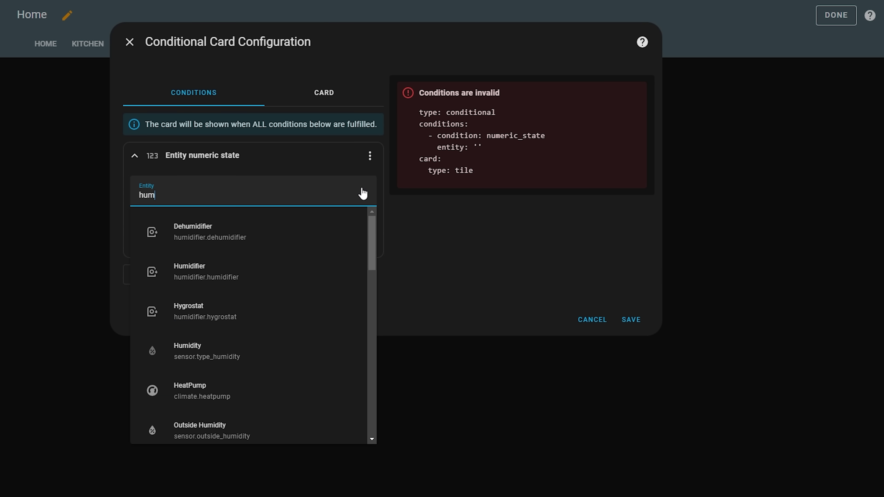
pyautogui.write('idi')
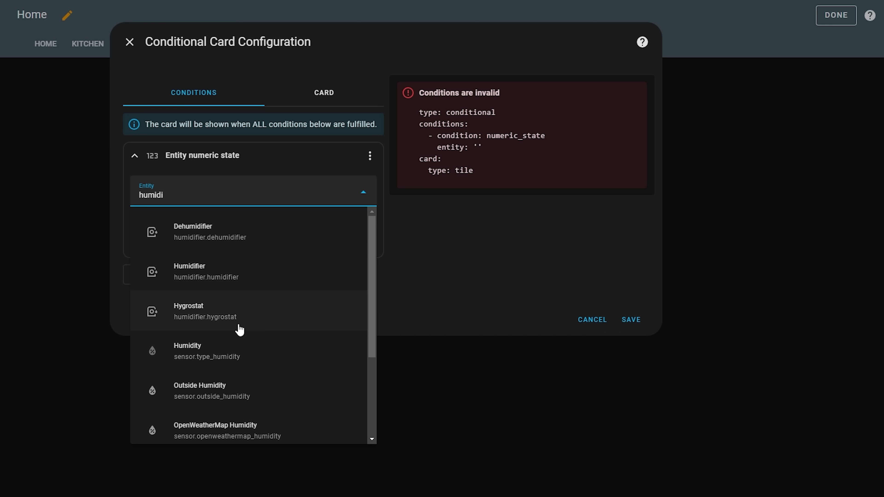
pyautogui.click(239, 354)
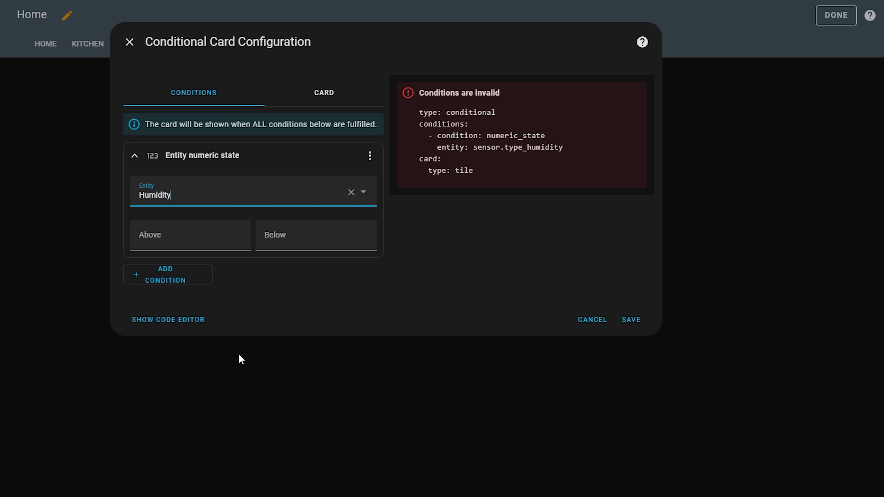
pyautogui.click(170, 242)
pyautogui.write('70')
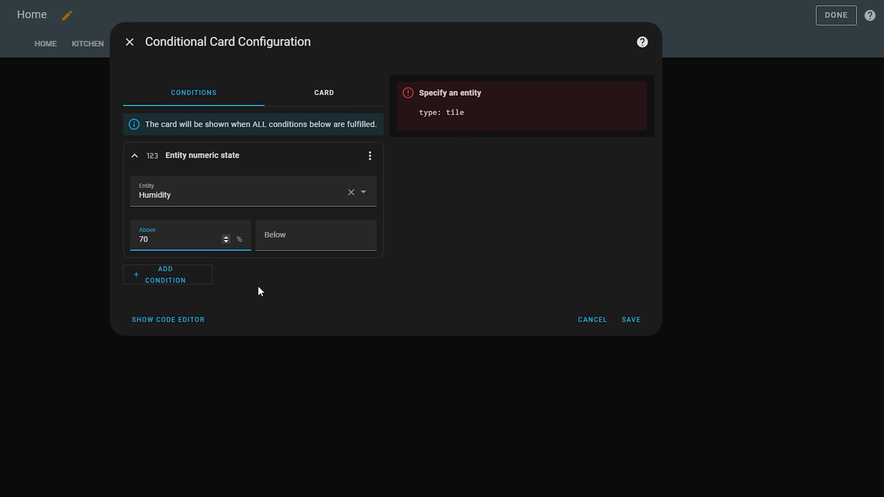
# Make the conditional card a Ceiling Fan tile
pyautogui.click(336, 102)
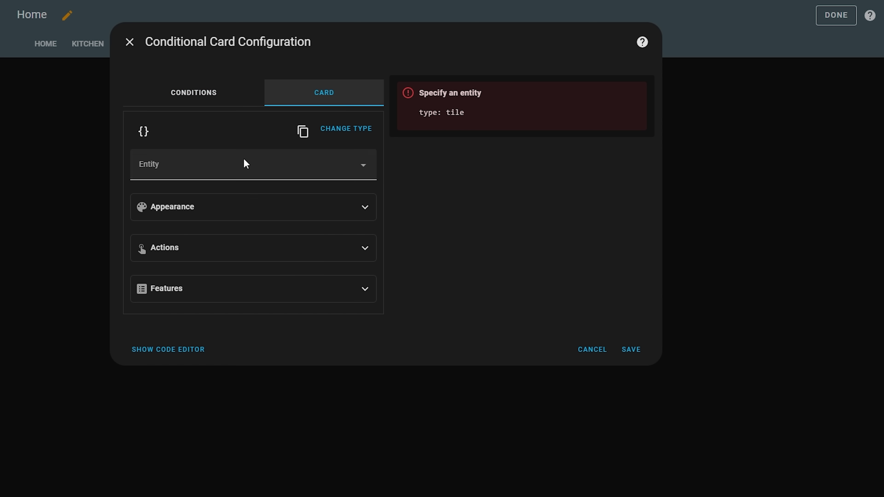
pyautogui.click(274, 166)
pyautogui.write('fan')
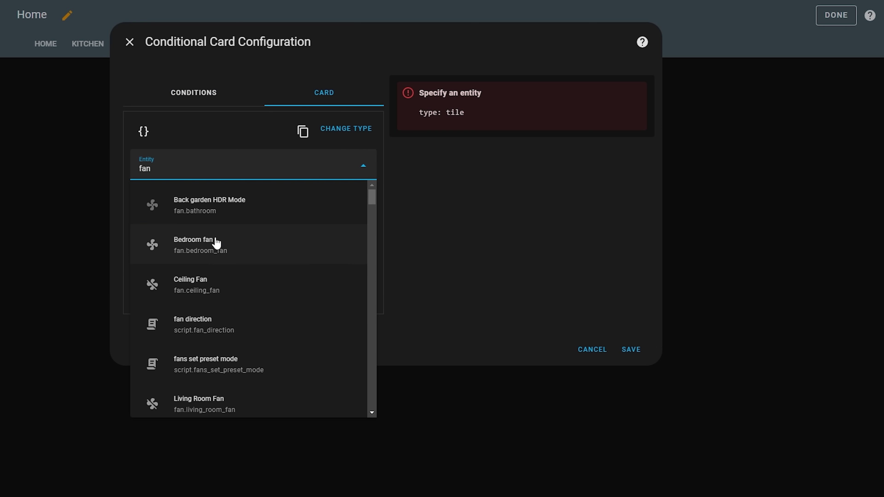
pyautogui.click(227, 294)
pyautogui.click(438, 241)
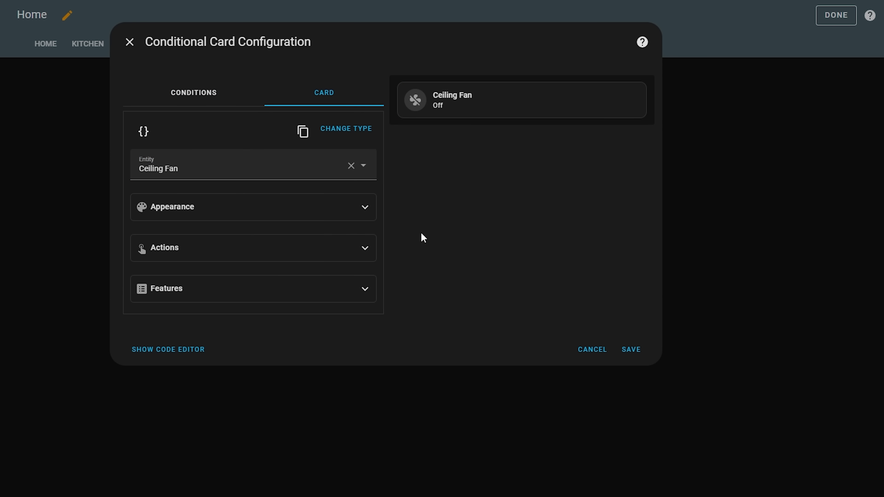
pyautogui.click(359, 302)
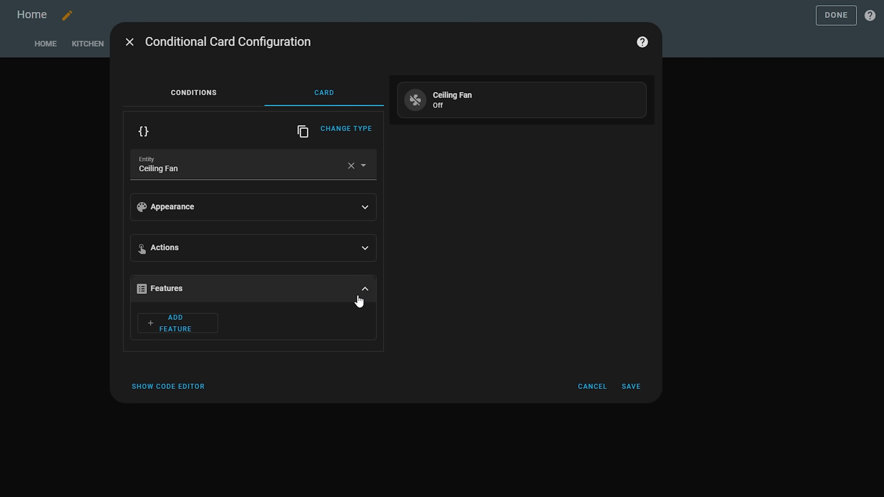
pyautogui.click(359, 301)
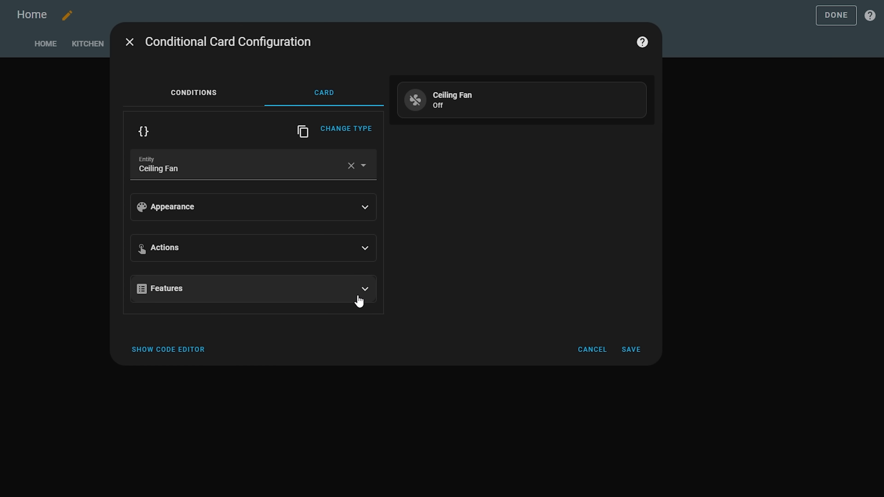
# Save the conditional Ceiling Fan card and turn the fan on
pyautogui.click(223, 87)
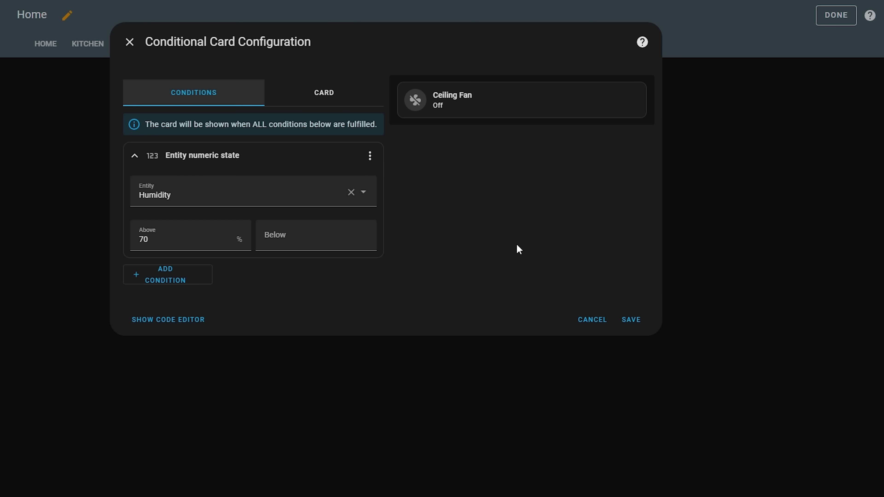
pyautogui.click(631, 320)
pyautogui.click(336, 86)
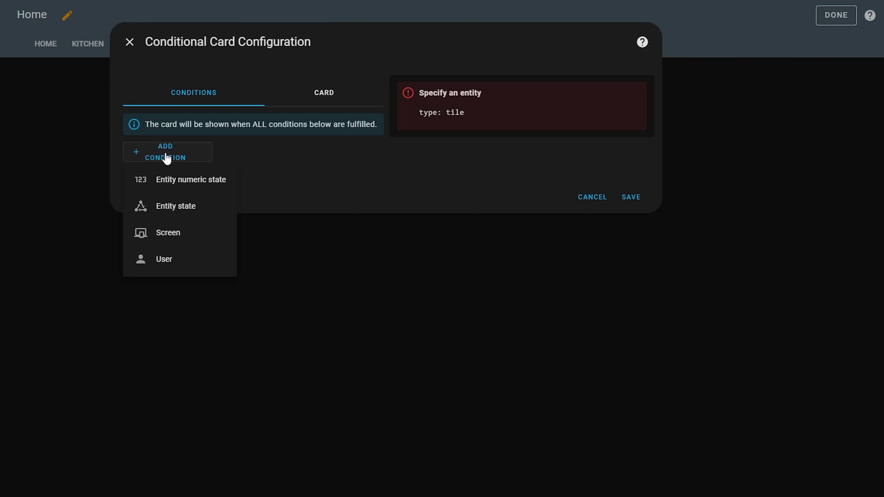
# Add a User condition allowing the first and third user accounts
pyautogui.click(183, 259)
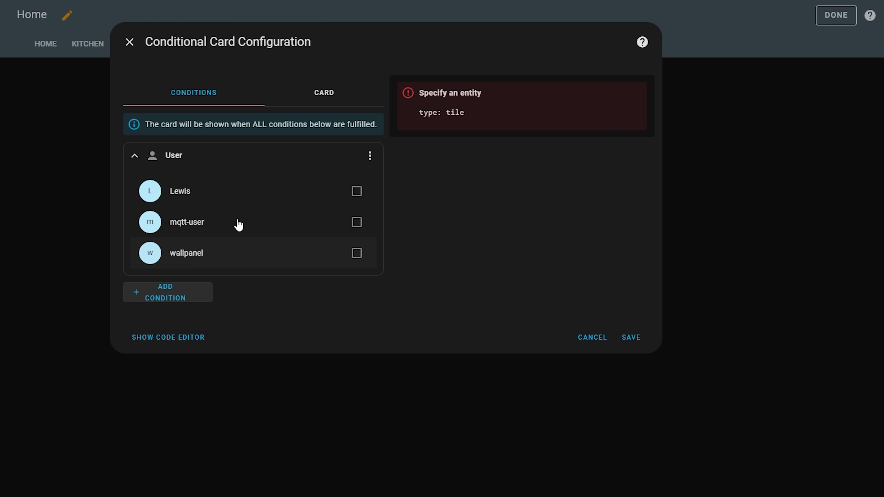
pyautogui.click(352, 195)
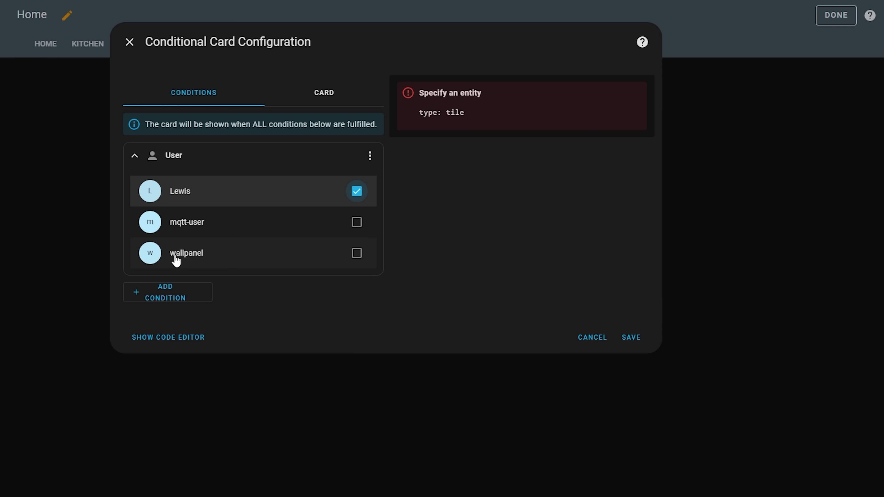
pyautogui.click(356, 257)
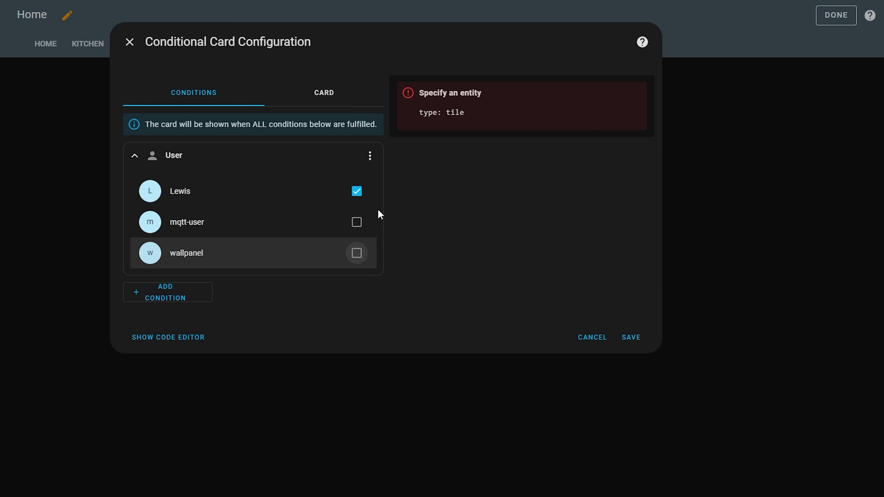
# Show a Markdown card with a personalised hello message replacing the old text
pyautogui.click(337, 104)
pyautogui.write('mark')
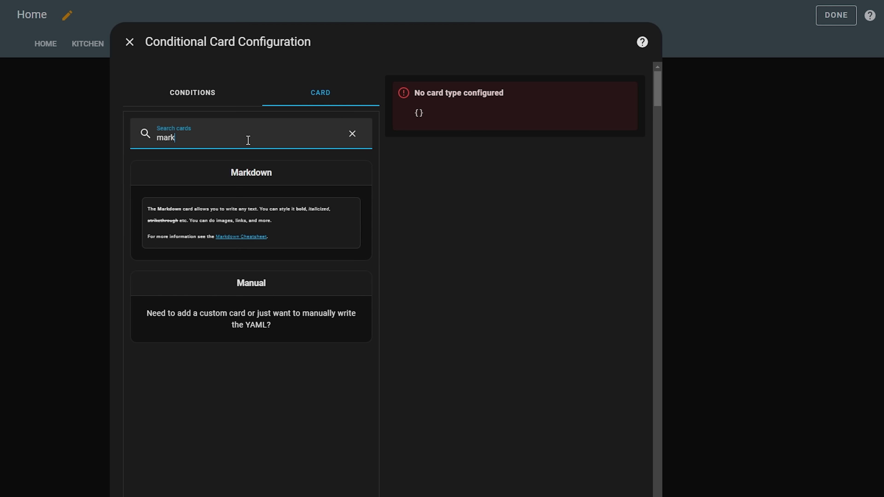
pyautogui.click(315, 208)
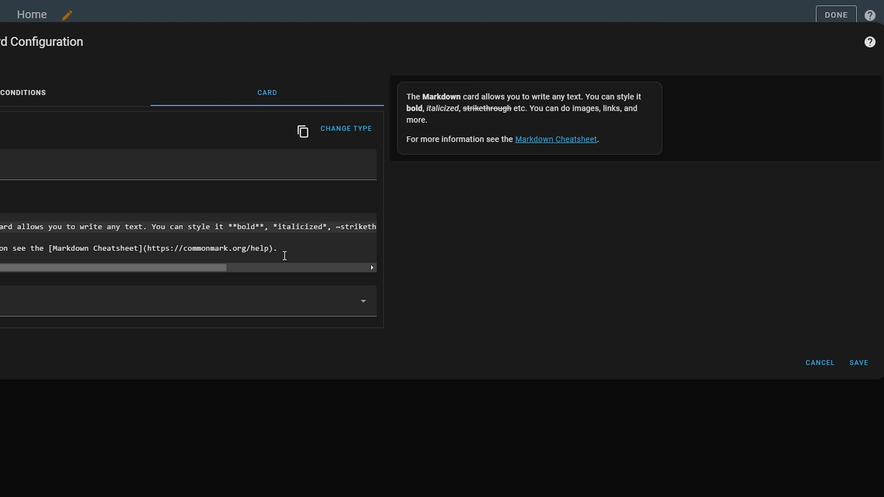
pyautogui.hotkey('ctrl', 'a')
pyautogui.press('BackSpace')
pyautogui.write('Hell')
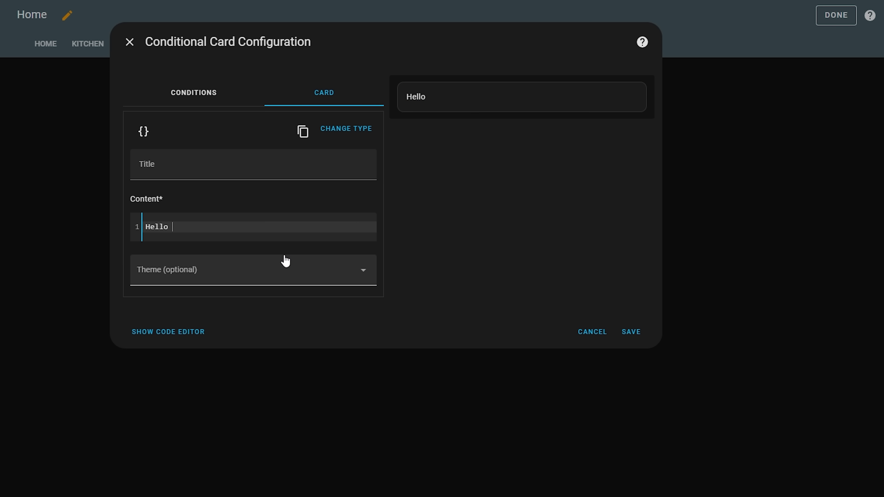
pyautogui.write('o Lewis, this is a per')
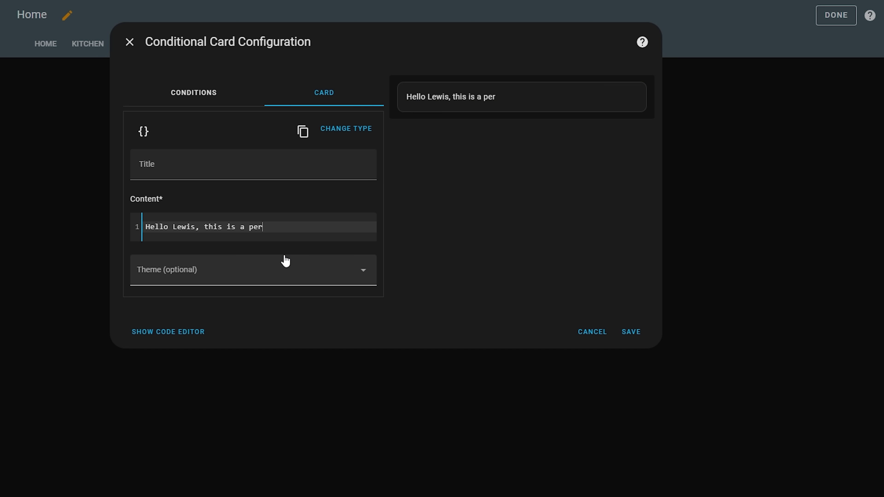
pyautogui.write('sonalised message j')
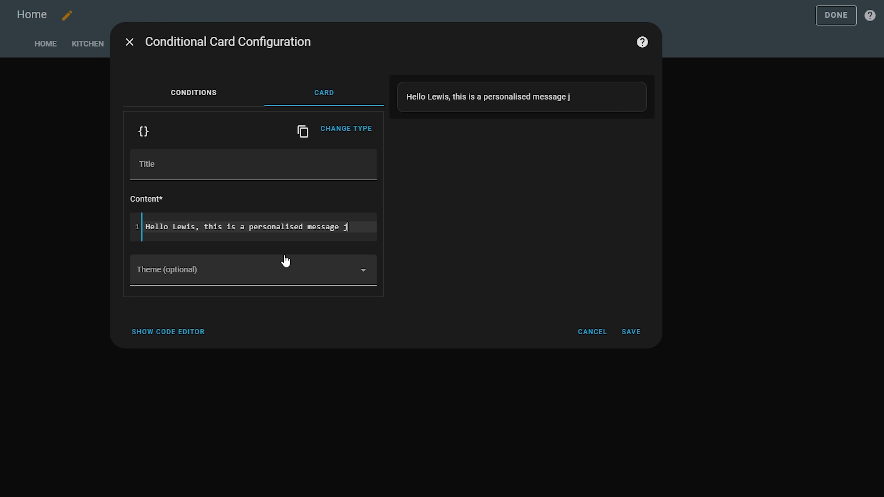
pyautogui.write('ust for you!')
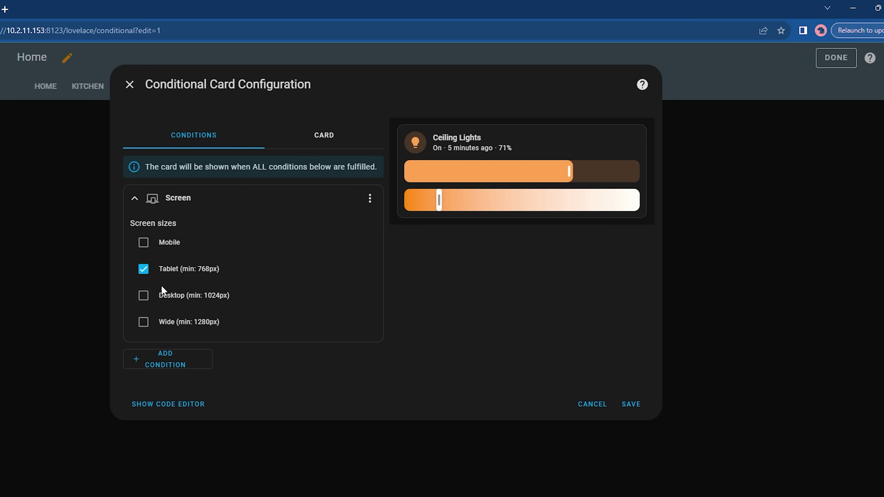
# Add Desktop and Wide screen sizes, save the card, finish editing, and restore the browser window
pyautogui.click(150, 301)
pyautogui.click(145, 324)
pyautogui.click(632, 405)
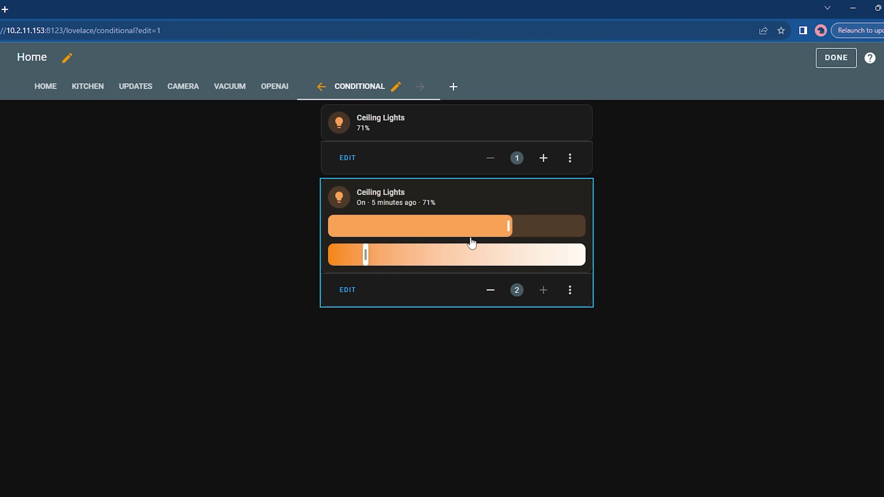
pyautogui.click(842, 65)
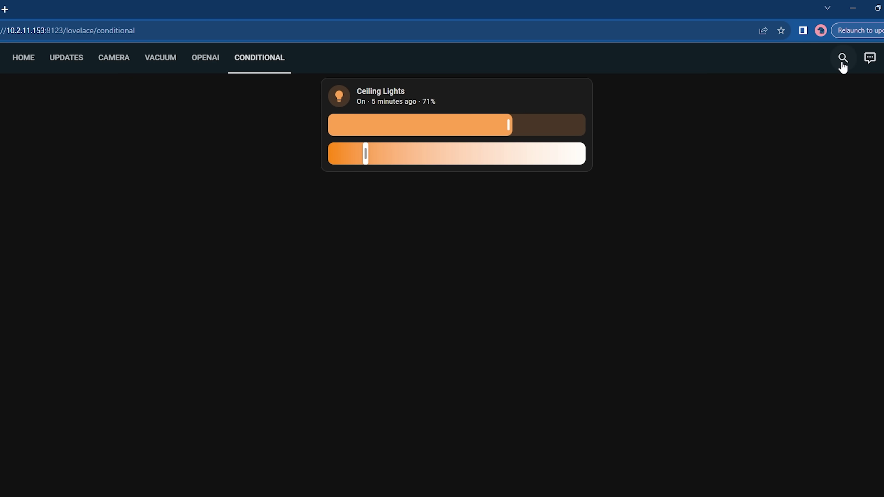
pyautogui.click(878, 8)
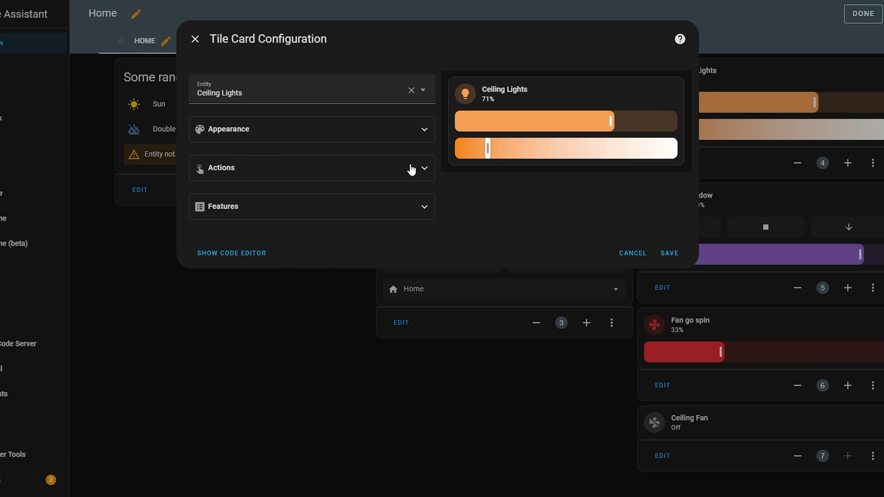
# Expand Appearance and add State, Colour mode and RGB colour to the Ceiling Lights tile's state content
pyautogui.click(350, 139)
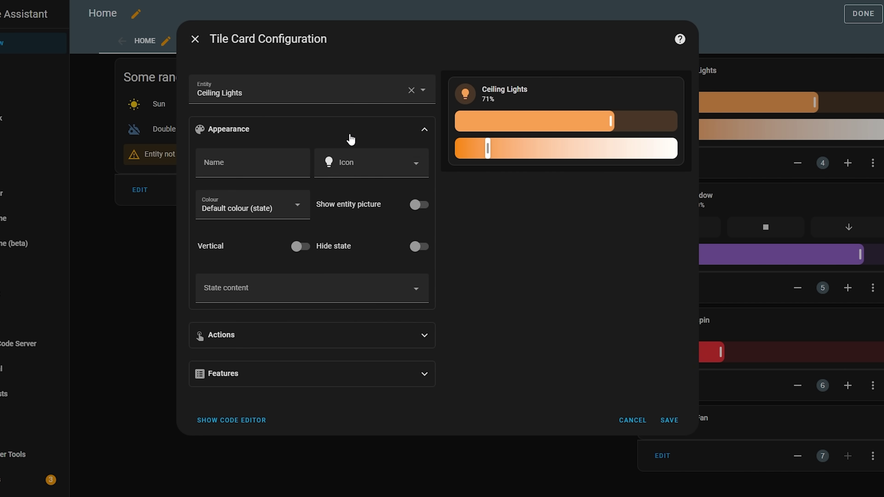
pyautogui.click(271, 297)
pyautogui.click(227, 329)
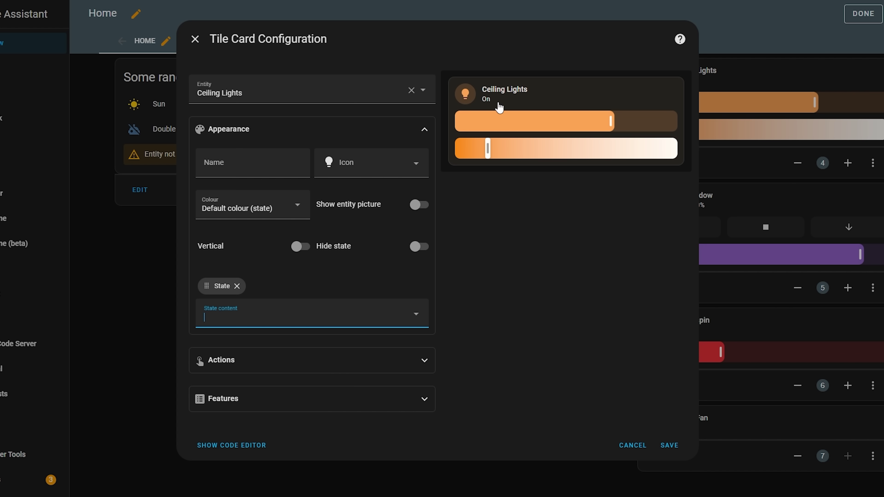
pyautogui.click(421, 322)
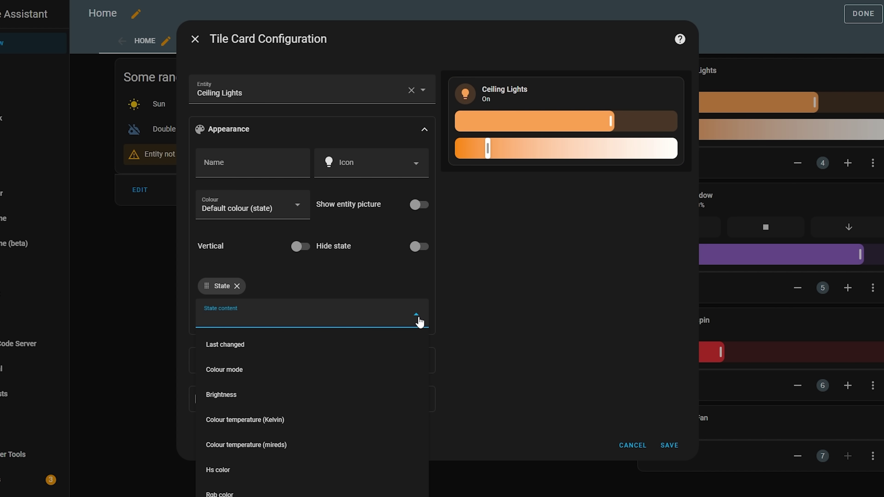
pyautogui.click(303, 374)
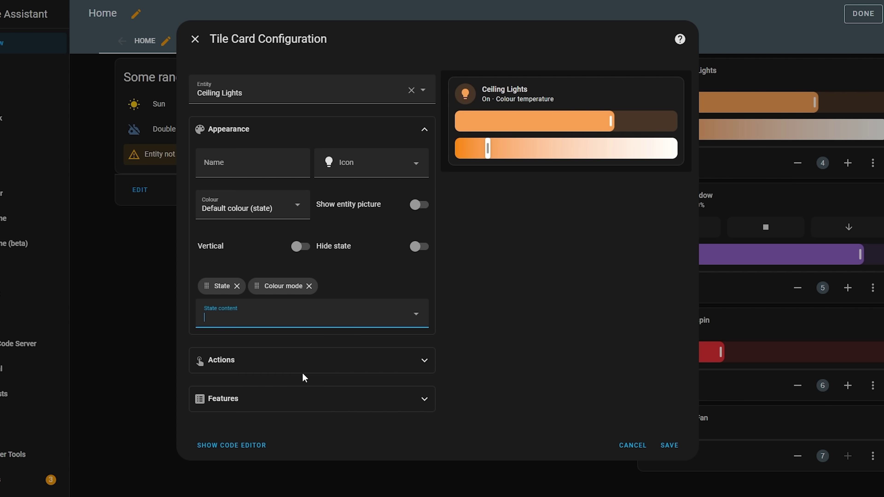
pyautogui.click(416, 320)
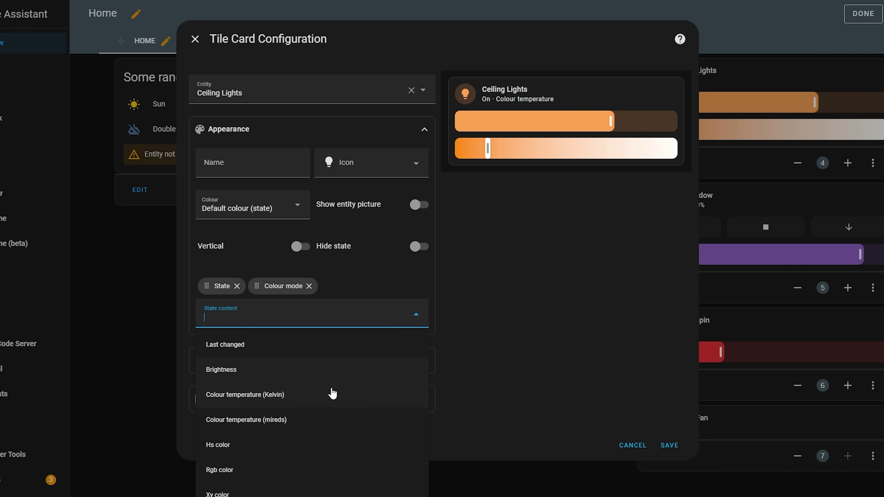
pyautogui.click(300, 470)
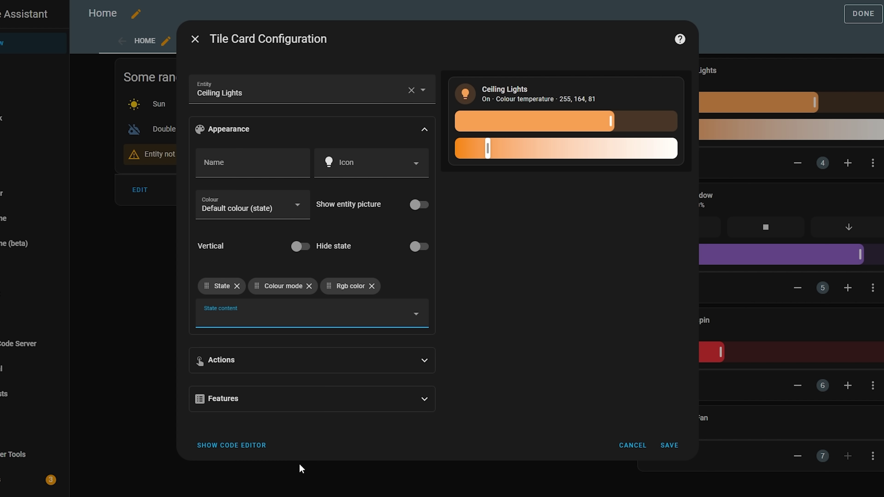
# Remove the Colour mode and RGB colour chips, then add Brightness and Last changed
pyautogui.click(372, 286)
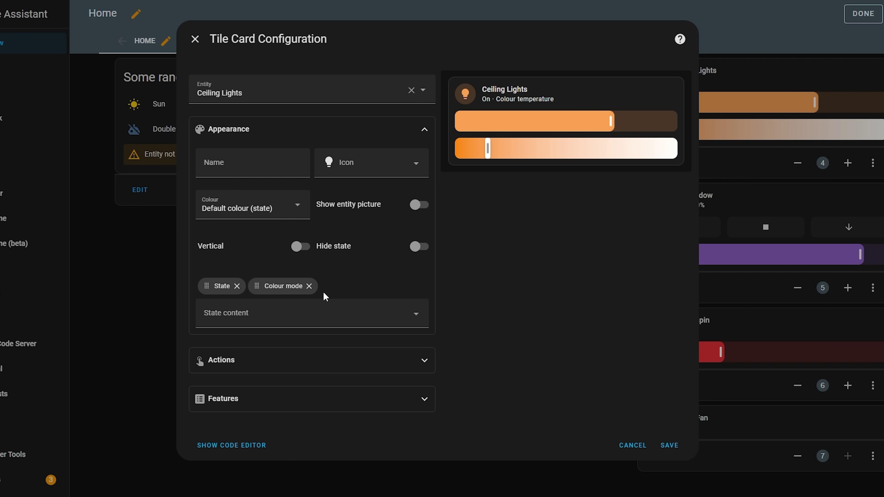
pyautogui.click(309, 289)
pyautogui.click(415, 316)
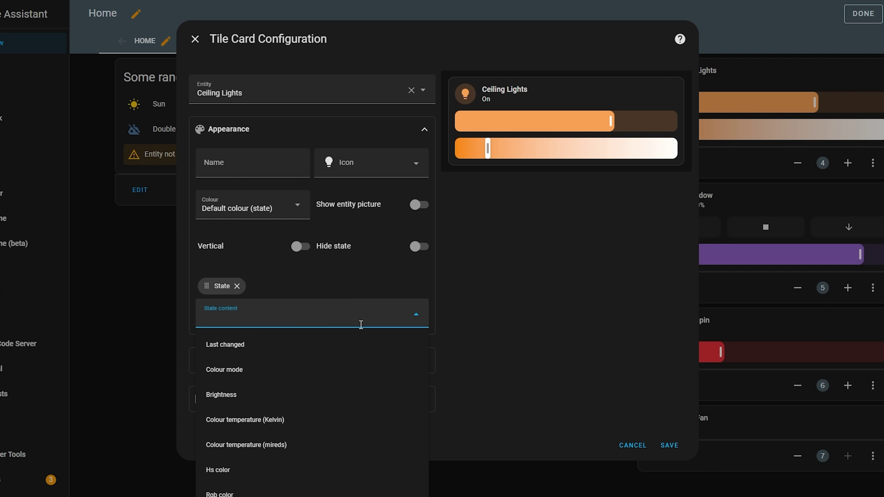
pyautogui.click(274, 398)
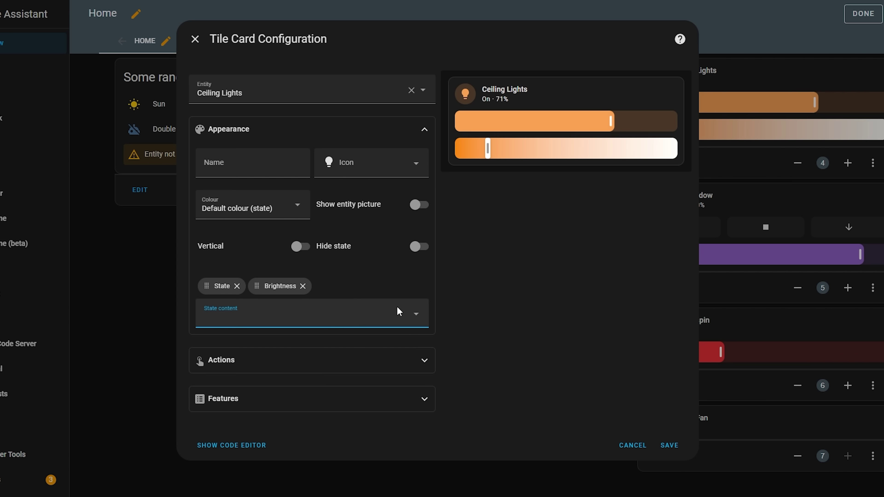
pyautogui.click(419, 314)
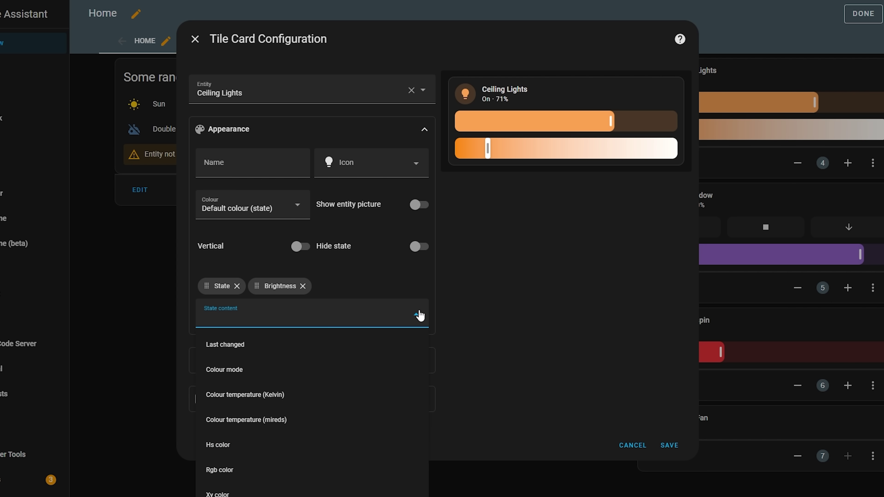
pyautogui.click(335, 347)
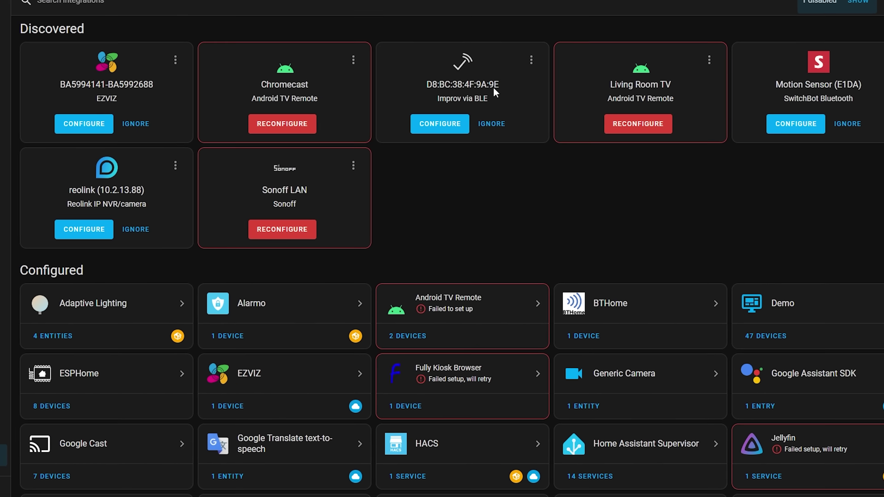
# Set up the Improv device everything-pr-4f9a9c and submit Wi-Fi network 'Everything Smart' with its password
pyautogui.click(446, 122)
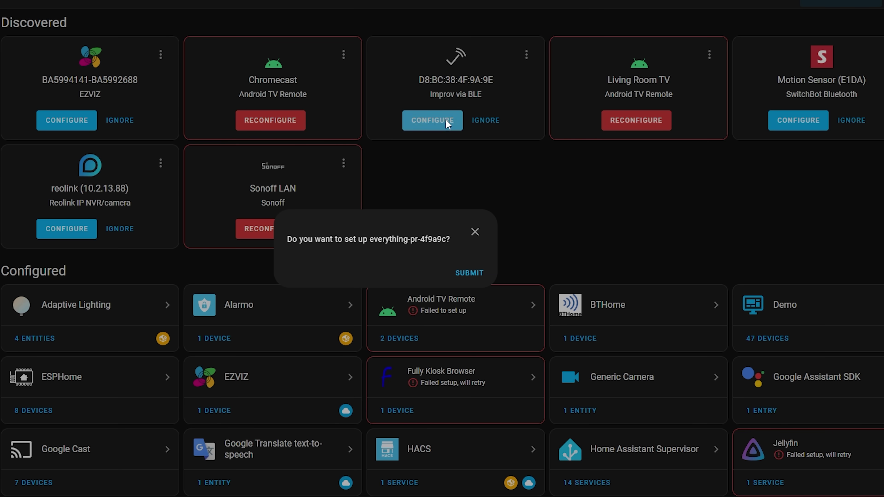
pyautogui.click(468, 274)
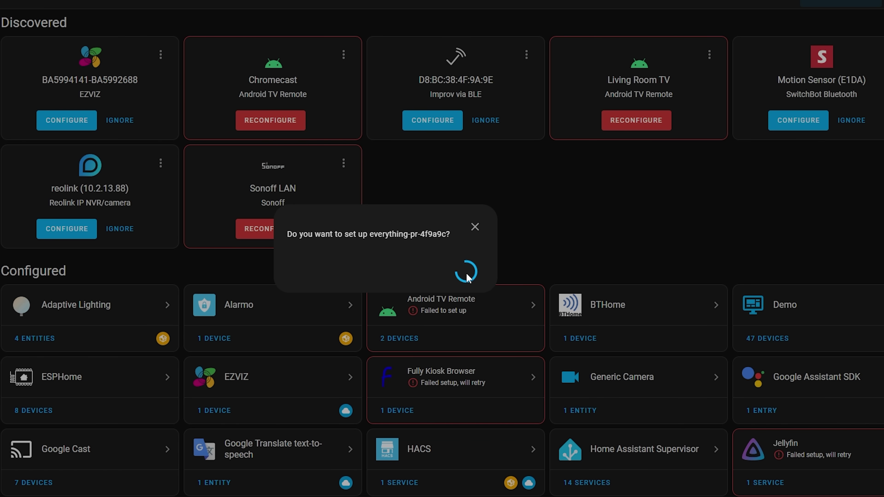
pyautogui.click(363, 234)
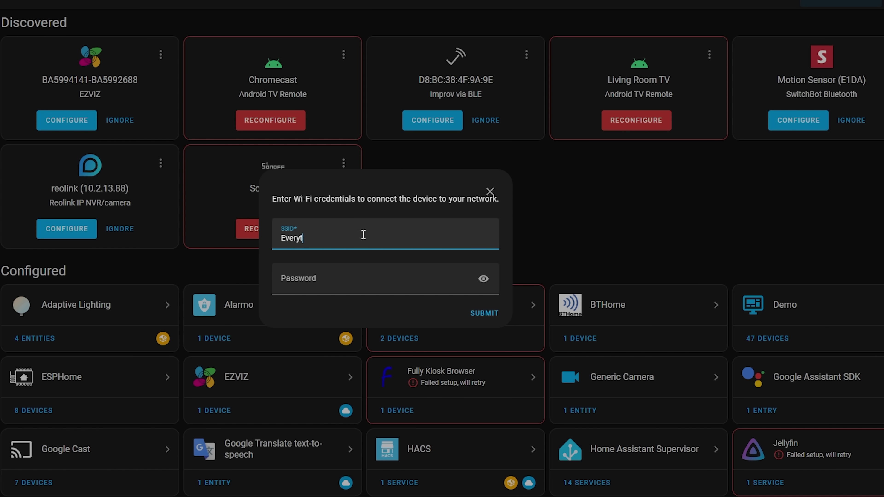
pyautogui.write('Everything Smart IoT')
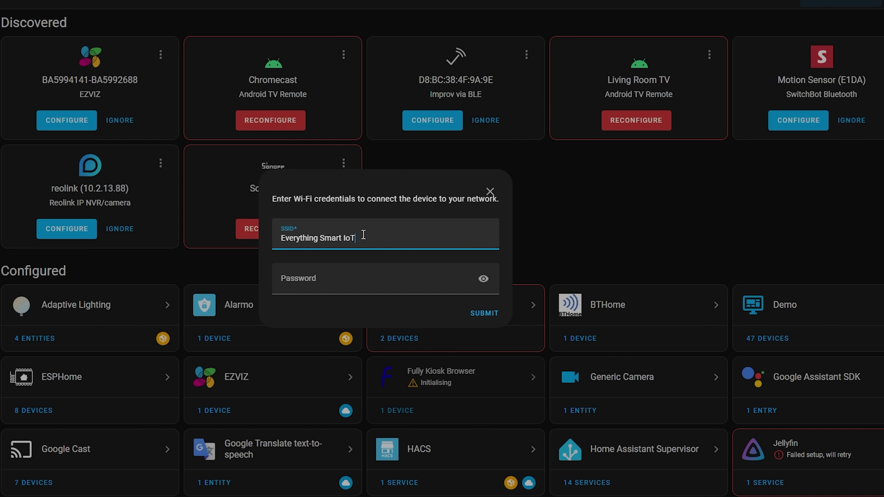
pyautogui.press('Tab')
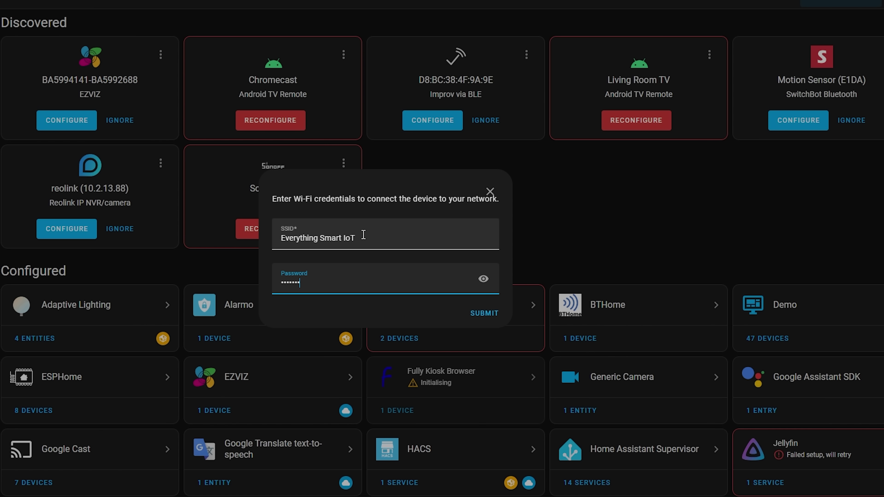
pyautogui.click(484, 314)
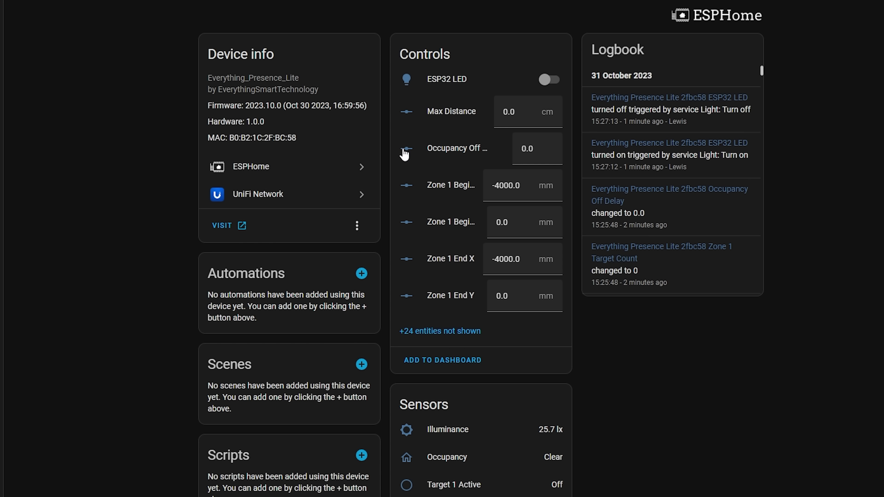
# Toggle the ESP32 LED on and back off, and change Max Distance to 600 cm
pyautogui.click(554, 80)
pyautogui.click(554, 80)
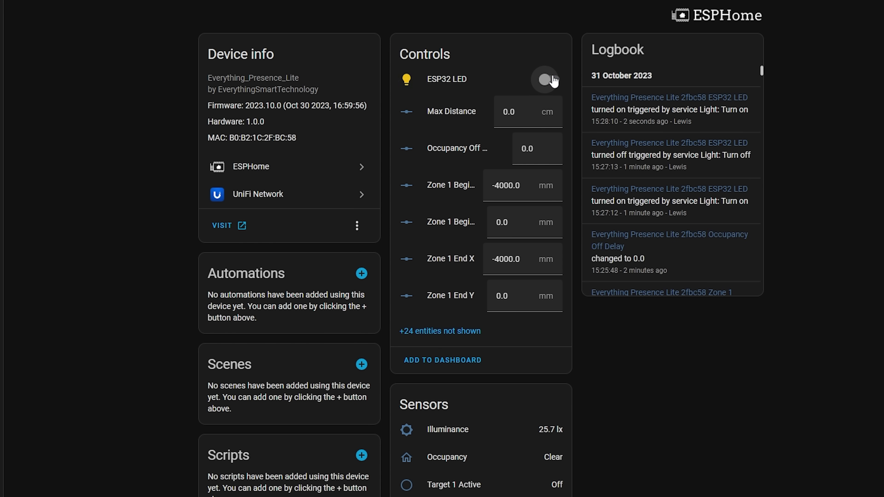
pyautogui.doubleClick(509, 111)
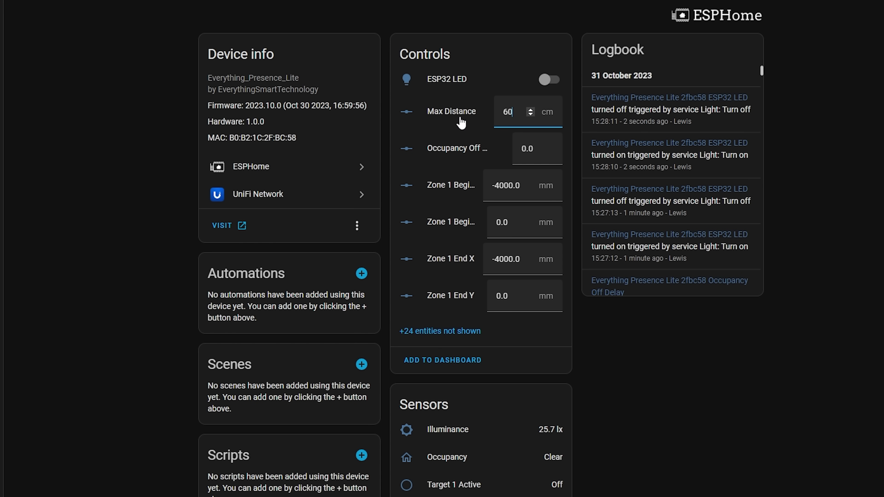
pyautogui.click(674, 365)
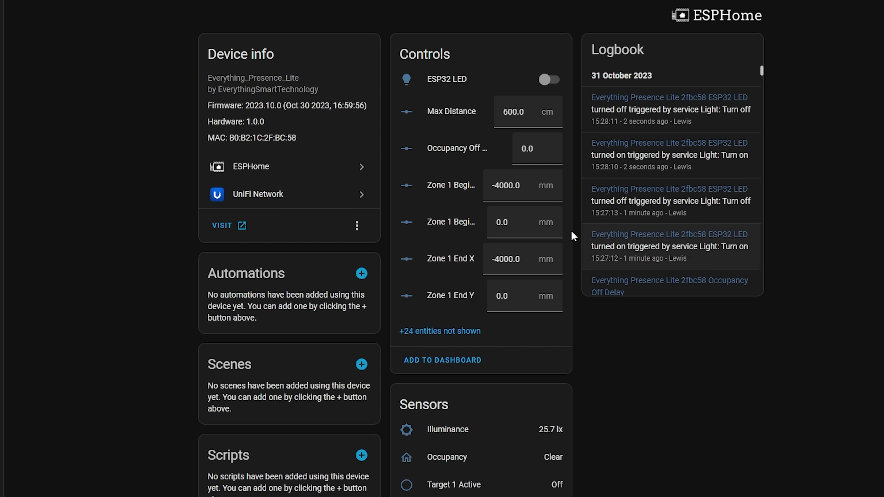
pyautogui.scroll(-5, 502, 350)
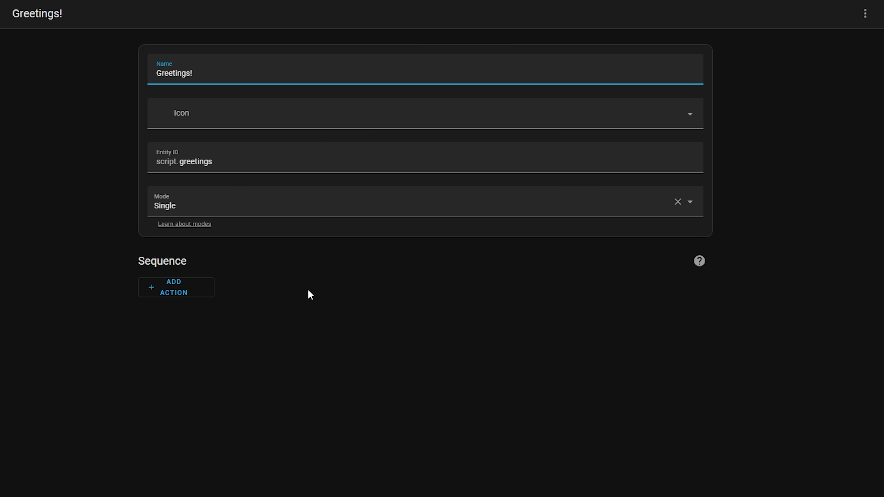
# Add fields to the Greetings! script, naming the first one Greeting with default value Hello
pyautogui.click(866, 18)
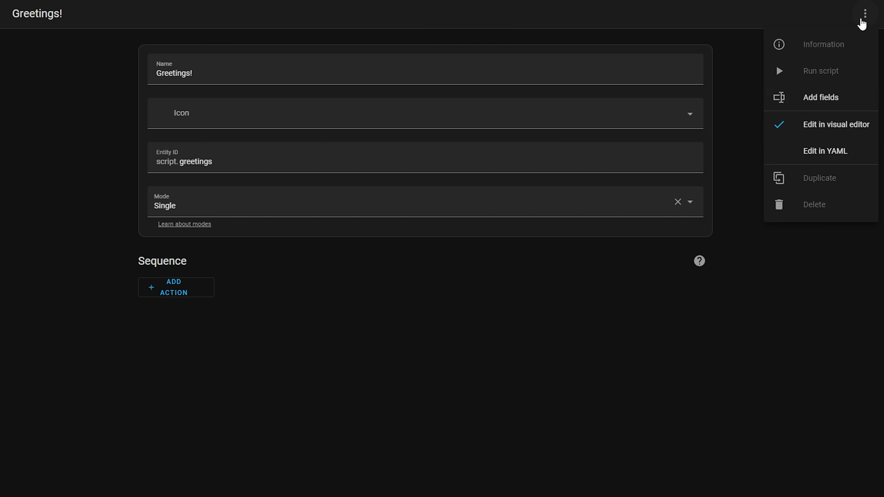
pyautogui.click(831, 97)
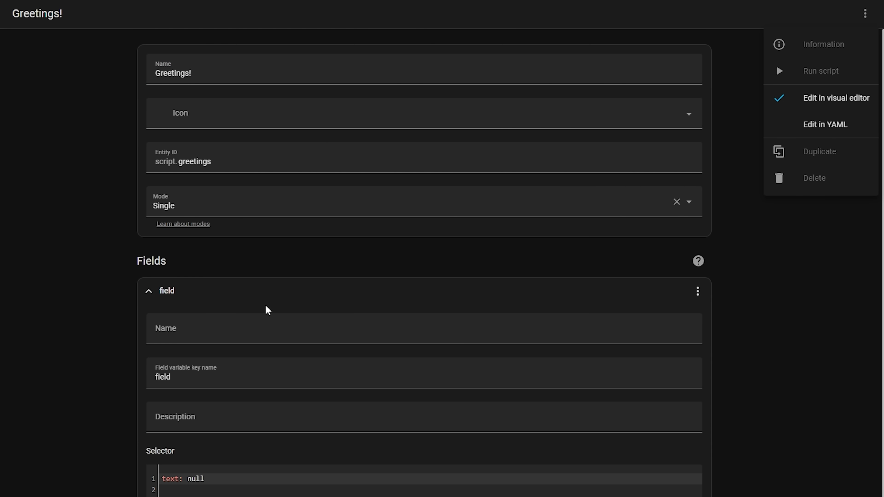
pyautogui.scroll(-2, 267, 309)
pyautogui.click(201, 260)
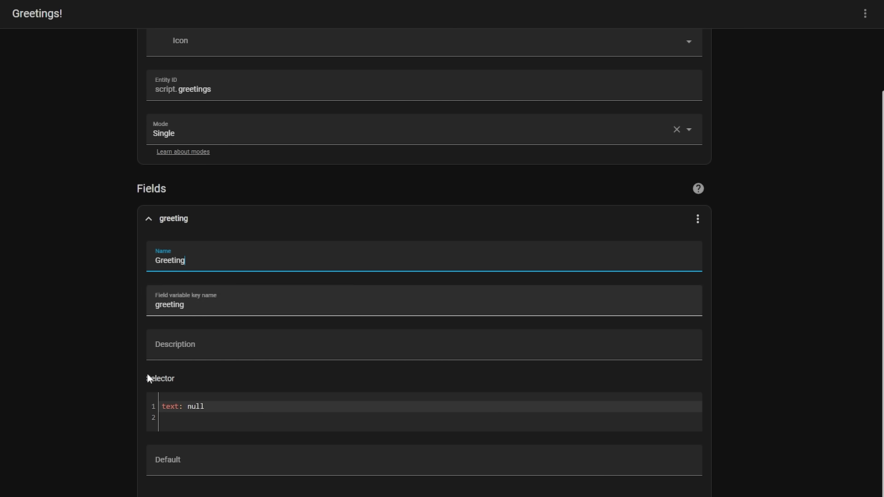
pyautogui.scroll(-1, 153, 448)
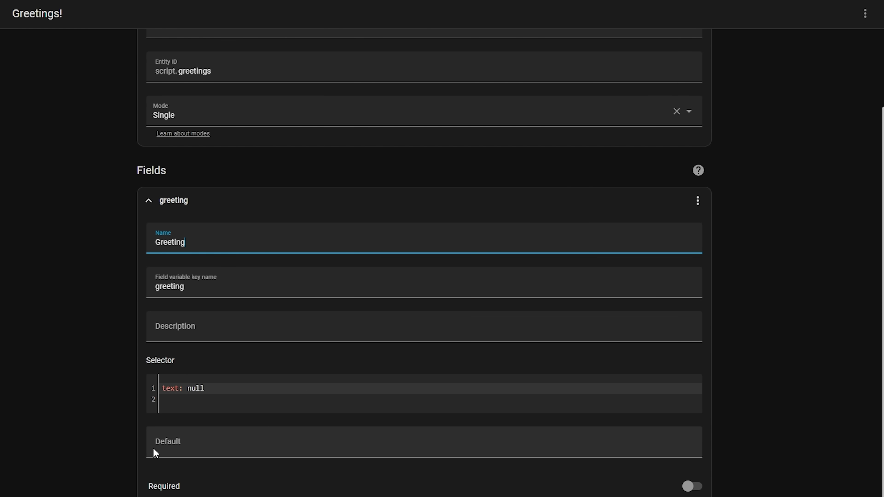
pyautogui.click(244, 443)
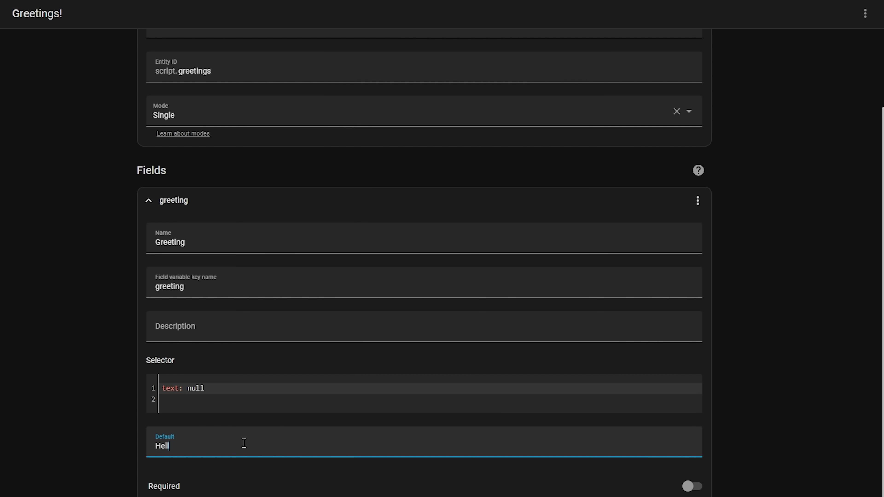
pyautogui.click(94, 447)
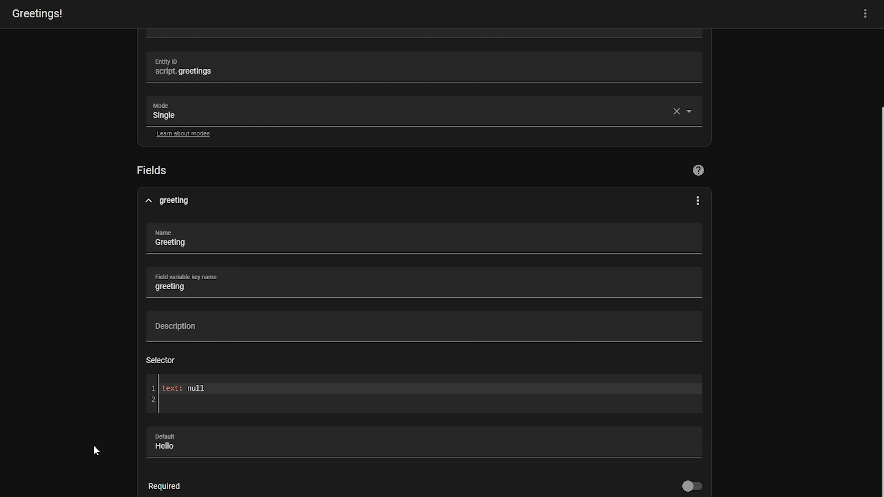
# Add a person field and change the notification message to '{{greeting}}, {{person}}!'
pyautogui.scroll(-3, 184, 487)
pyautogui.click(184, 473)
pyautogui.scroll(-5, 185, 475)
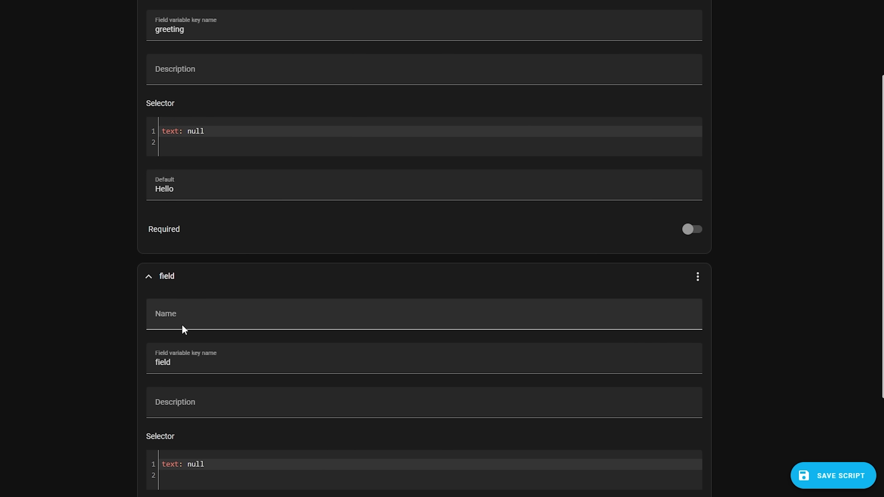
pyautogui.click(188, 320)
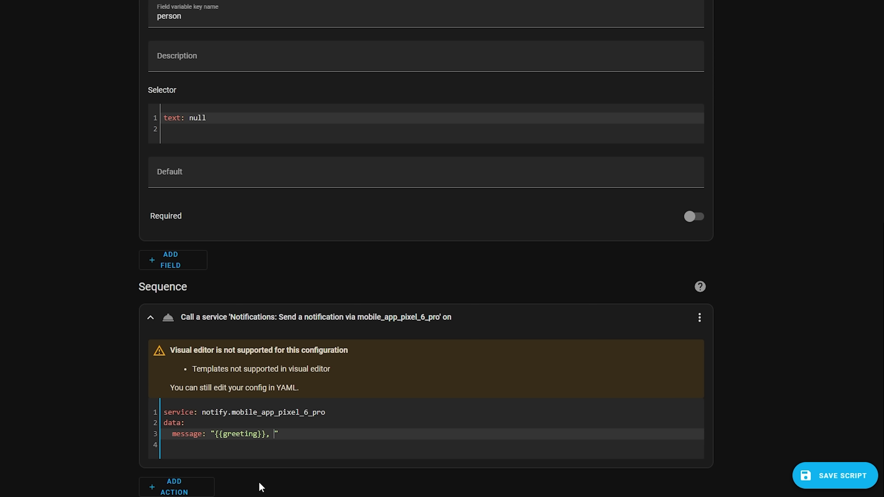
pyautogui.write('{{person}}!')
pyautogui.click(812, 393)
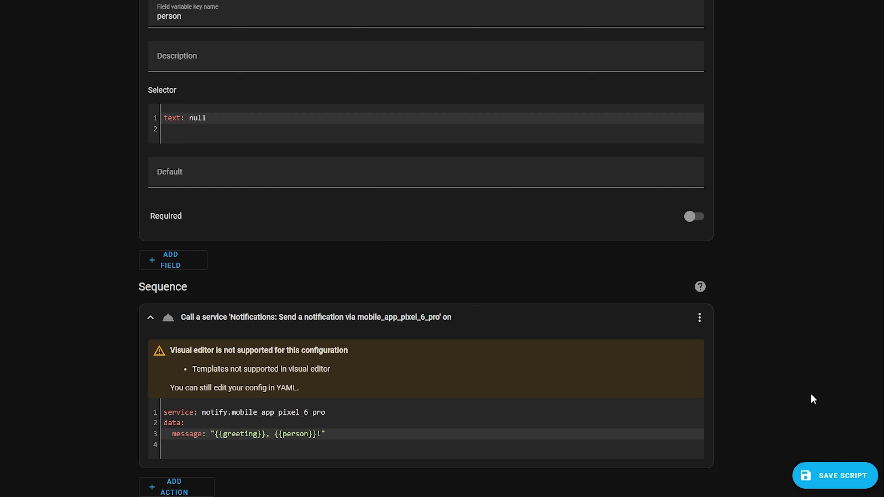
# Save the script and select script.greetings in the Developer Tools services tool
pyautogui.click(833, 480)
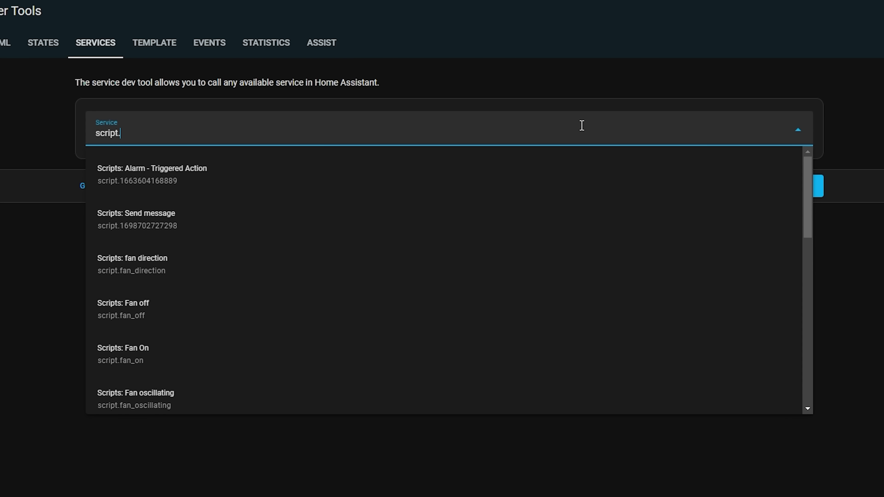
pyautogui.write('gree')
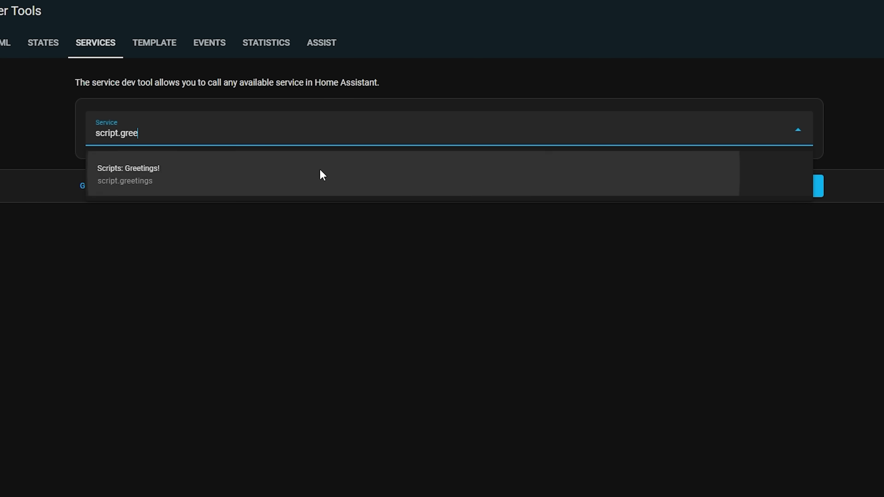
pyautogui.click(319, 170)
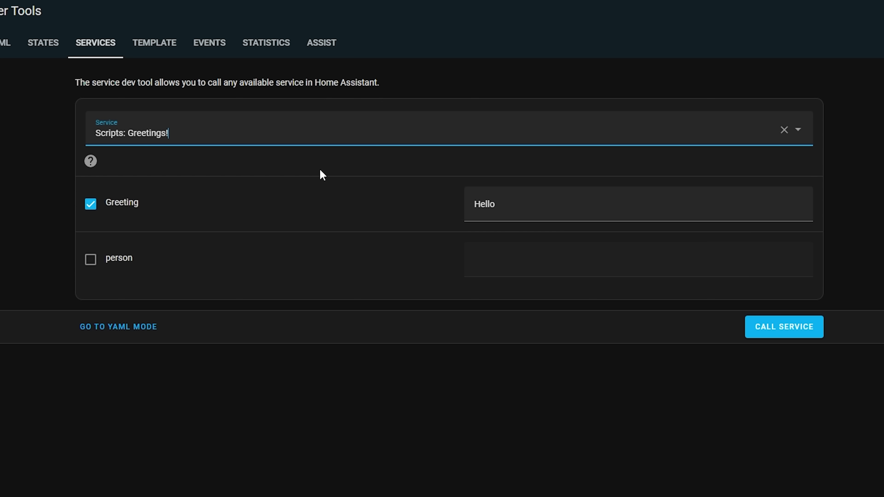
# Include the person field with a name and change Greeting to Bonjour
pyautogui.click(91, 261)
pyautogui.click(542, 261)
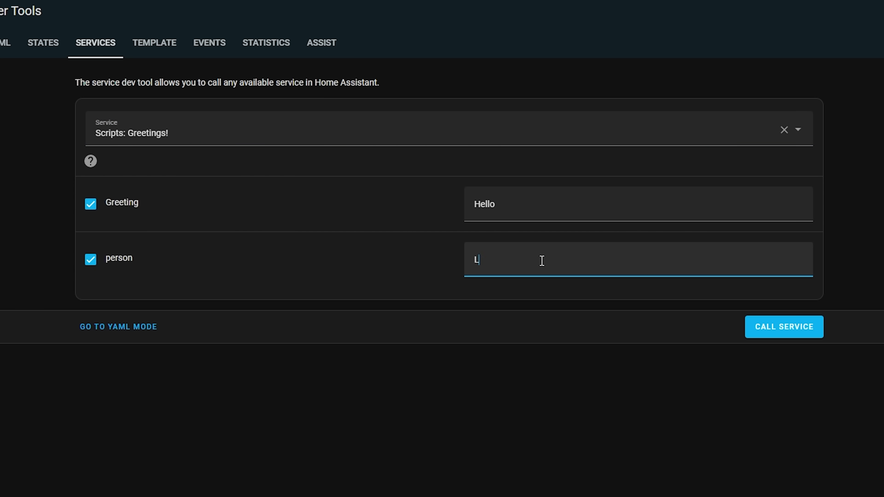
pyautogui.click(562, 215)
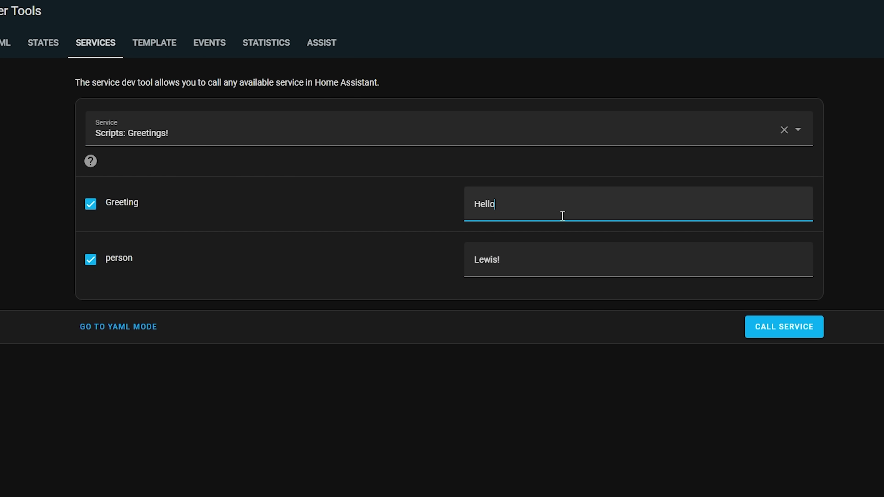
pyautogui.press('BackSpace')
pyautogui.write('Bonjour')
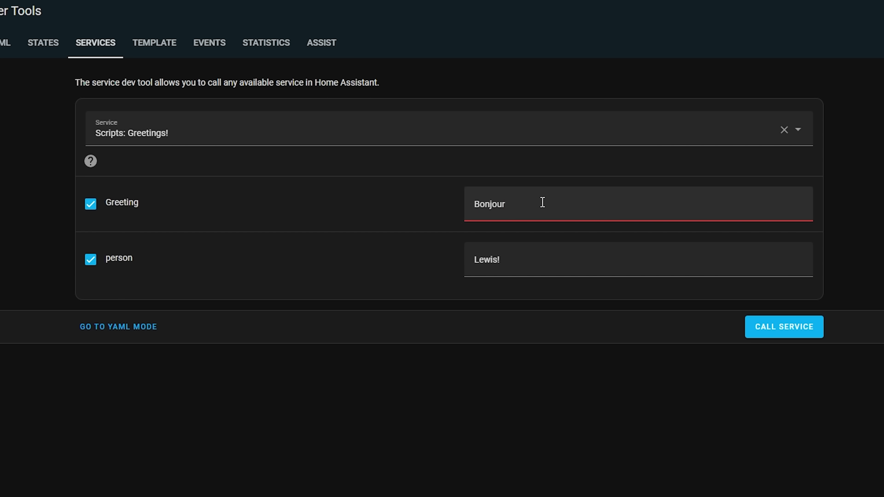
# Call script.greetings with Bonjour, restart via Advanced options in safe mode, then return to Overview
pyautogui.click(783, 331)
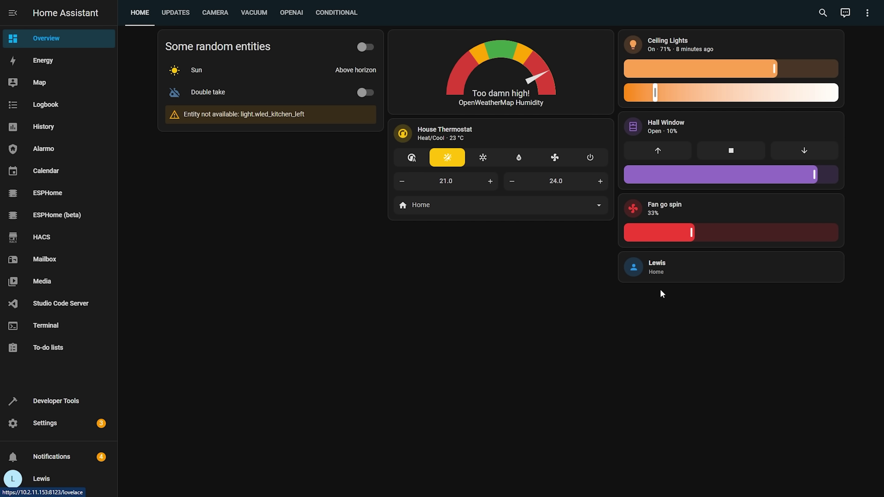
pyautogui.click(57, 426)
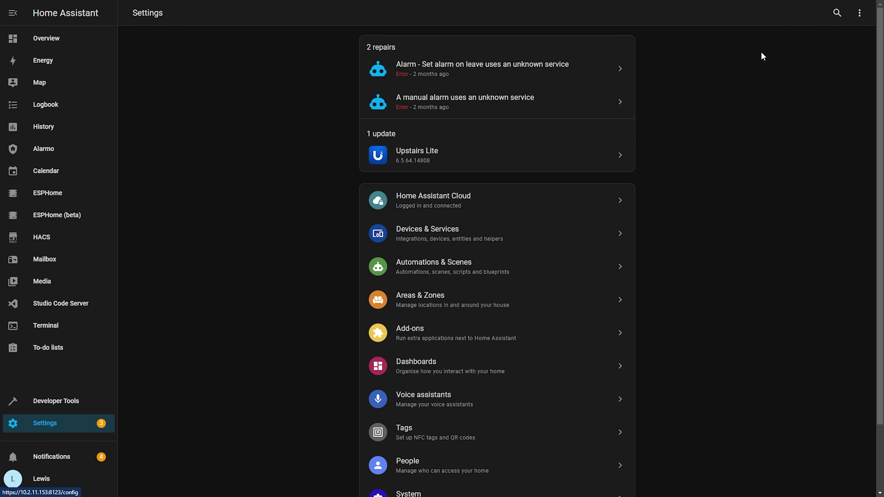
pyautogui.click(857, 16)
pyautogui.click(820, 66)
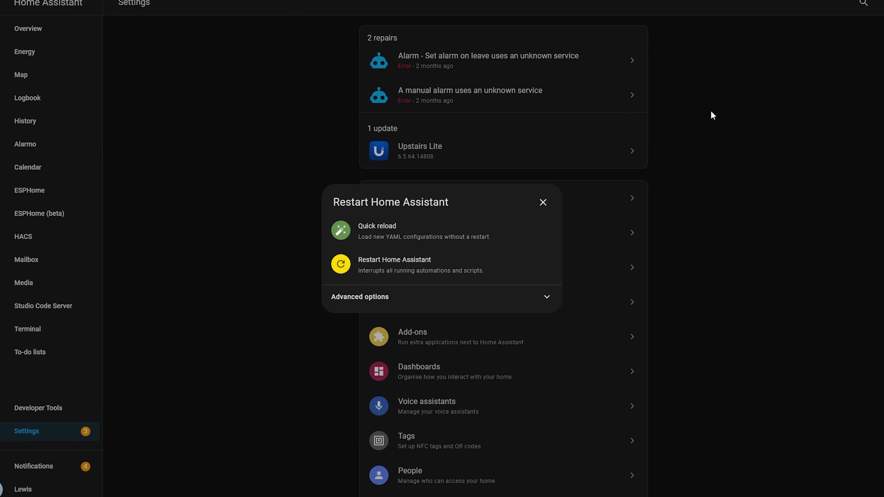
pyautogui.click(379, 317)
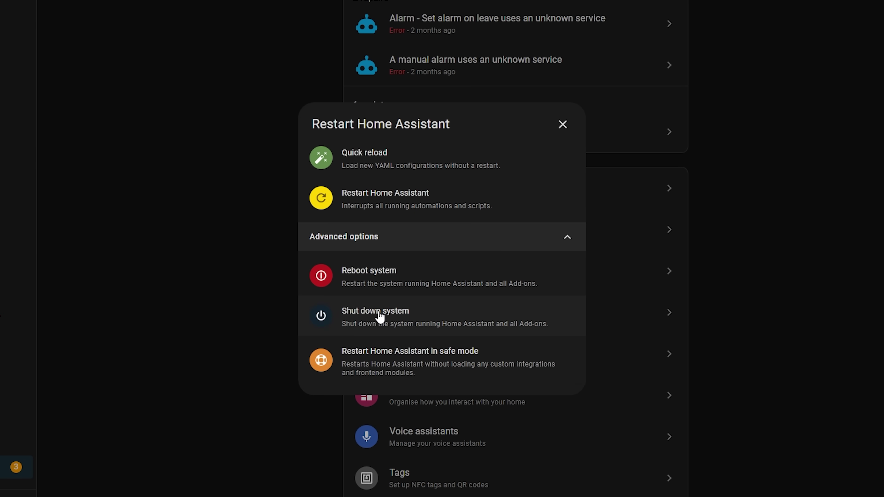
pyautogui.click(465, 378)
pyautogui.click(568, 291)
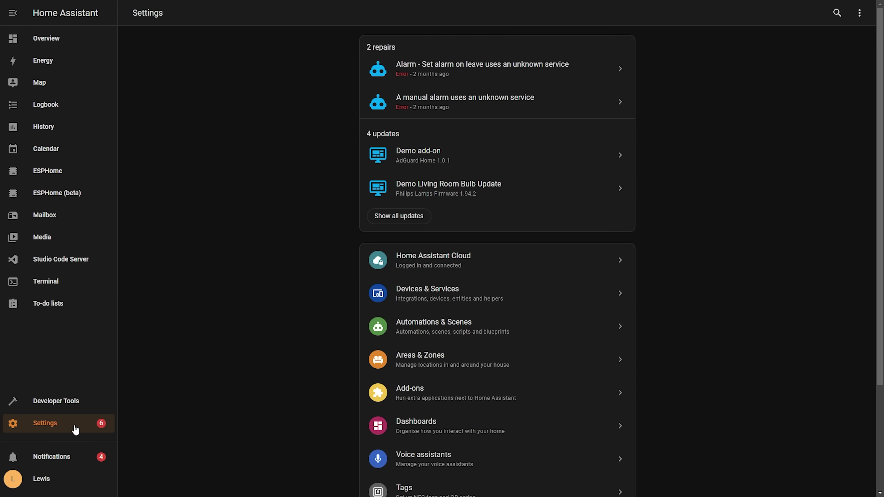
pyautogui.click(63, 37)
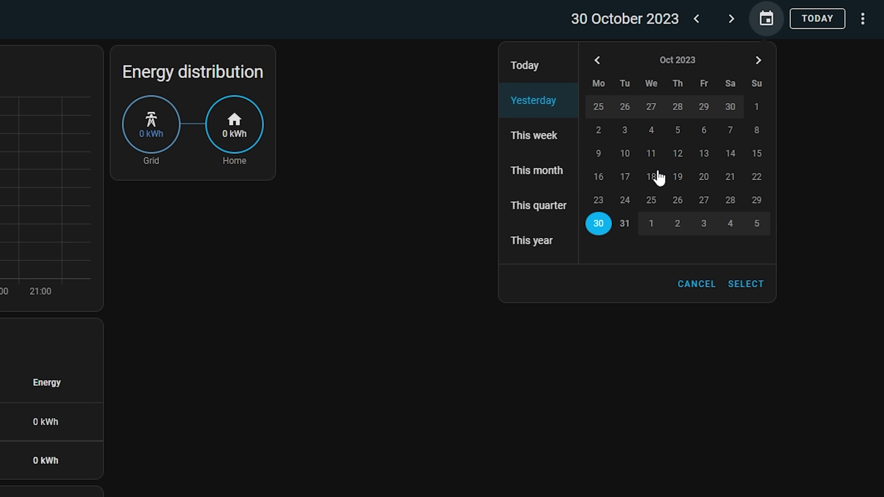
# Select 18–25 October as the energy date range, then begin a new range on 27 September
pyautogui.click(654, 177)
pyautogui.click(656, 204)
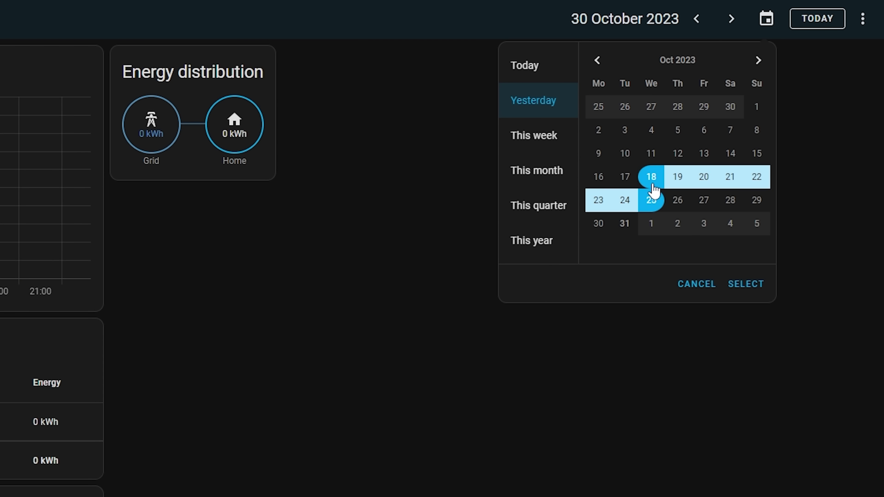
pyautogui.click(651, 108)
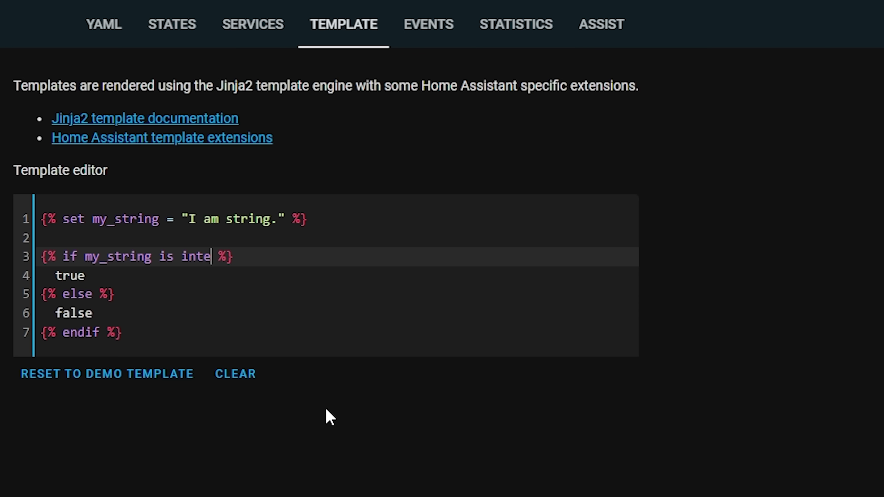
# Finish the line 3 test so it checks whether my_string 'is integer'
pyautogui.write('gerlist')
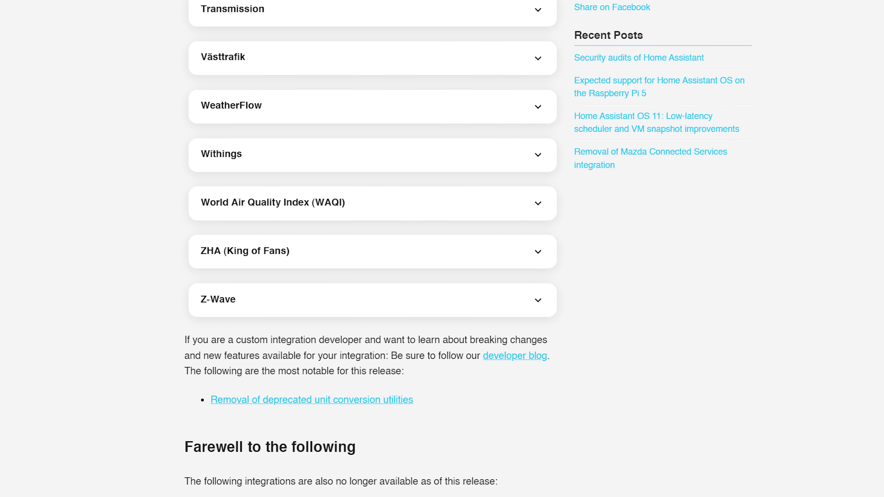
# Scroll the release notes to the Farewell section listing Eight Sleep, IMAP email content and Shiftr
pyautogui.scroll(-3, 442, 249)
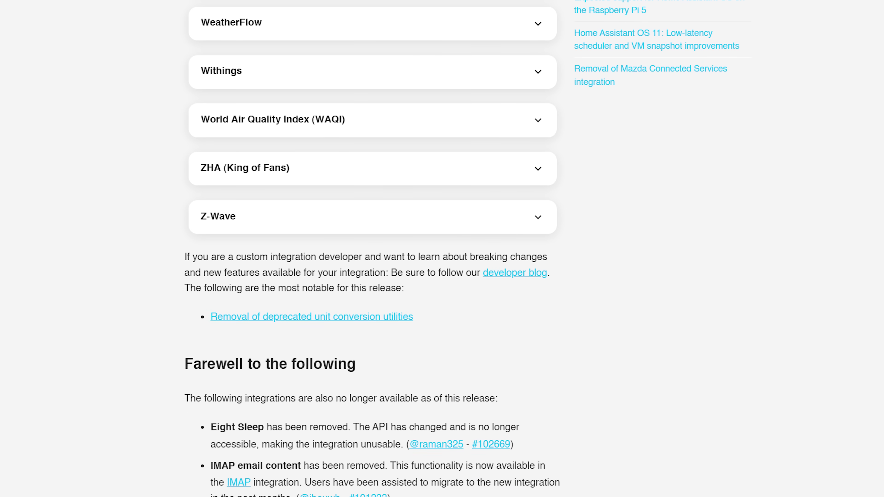
pyautogui.scroll(-3, 442, 248)
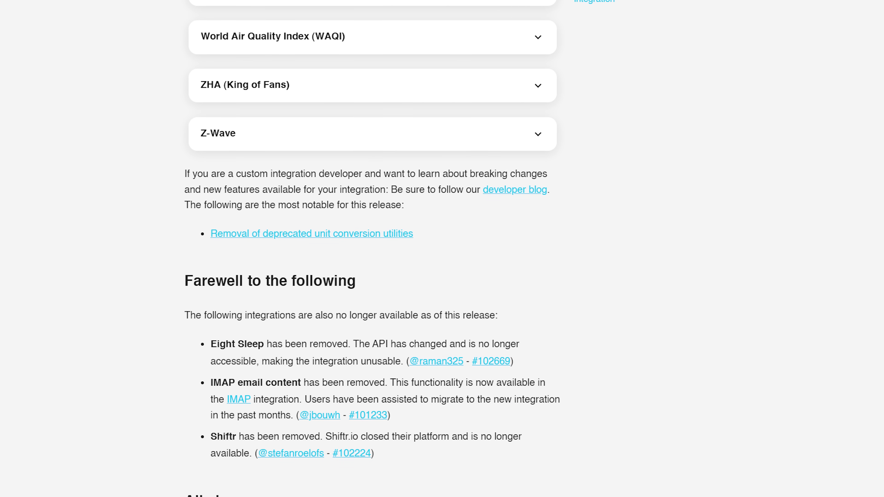